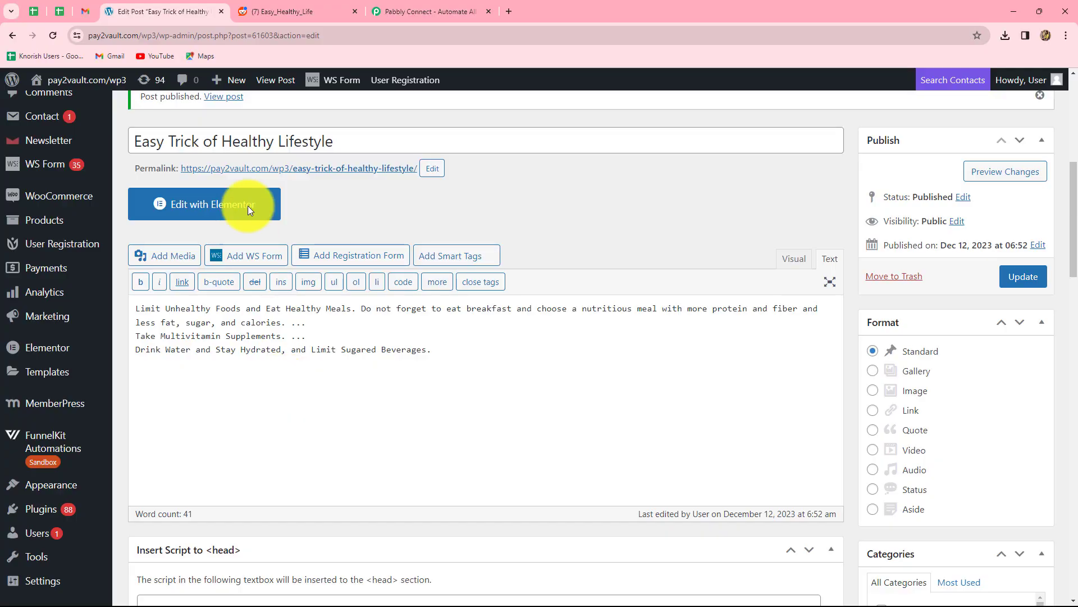
- Switch to Reddit and compare the Easy Trick of Healthy Lifestyle post in r/Easy_Healthy_Life with the WordPress post
left_click(281, 12)
scroll(342, 268, "down", 4)
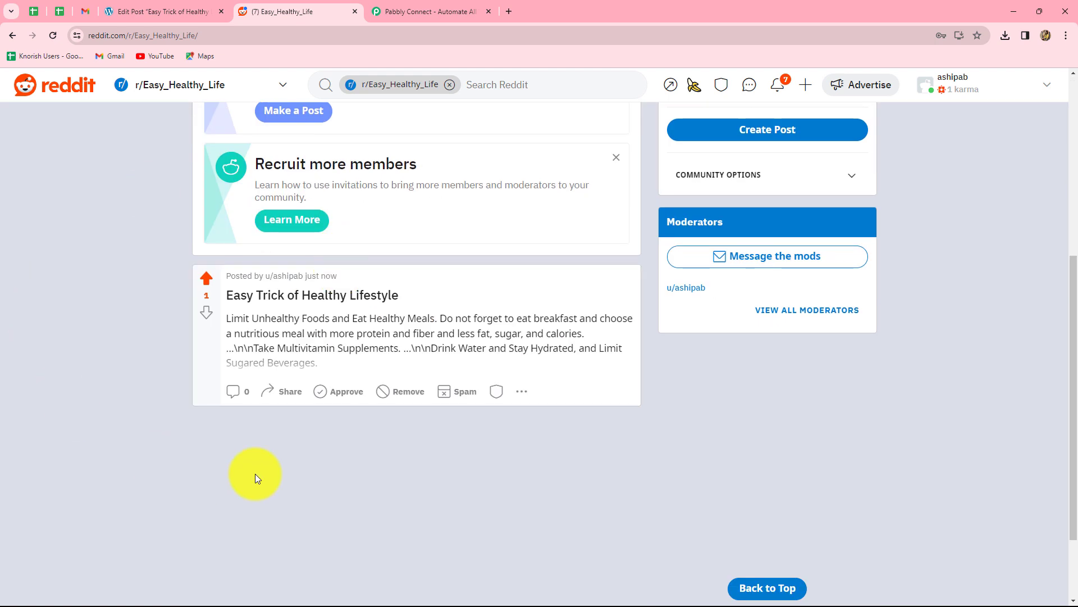
left_click(136, 1)
left_click(313, 1)
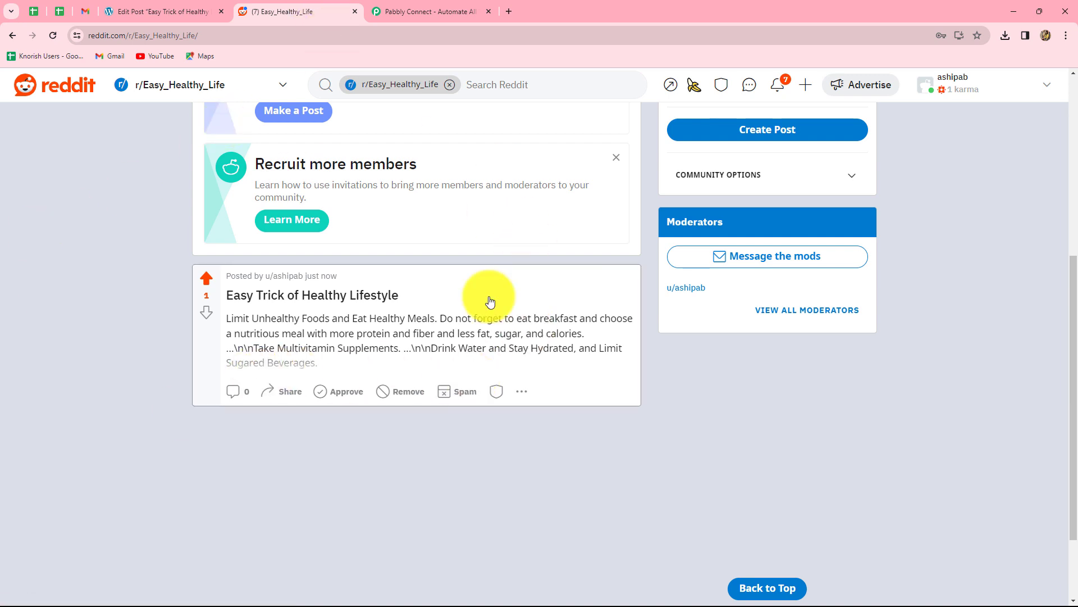
- Switch to the Pabbly Connect website, sign in, and open the Pabbly Connect dashboard from the list of apps
left_click(410, 10)
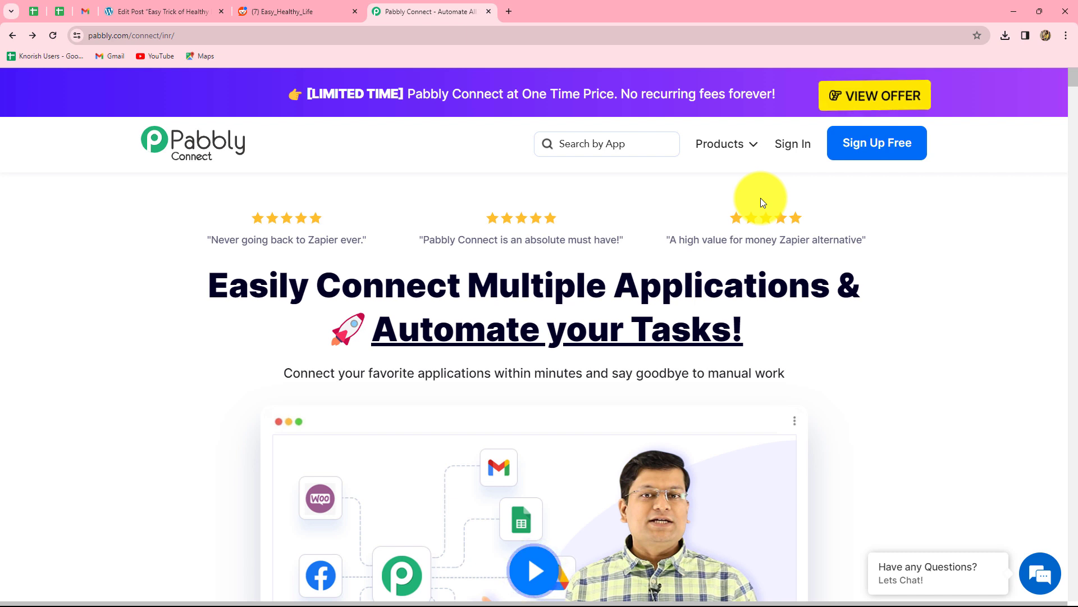
left_click_drag(213, 278, 886, 329)
left_click(885, 325)
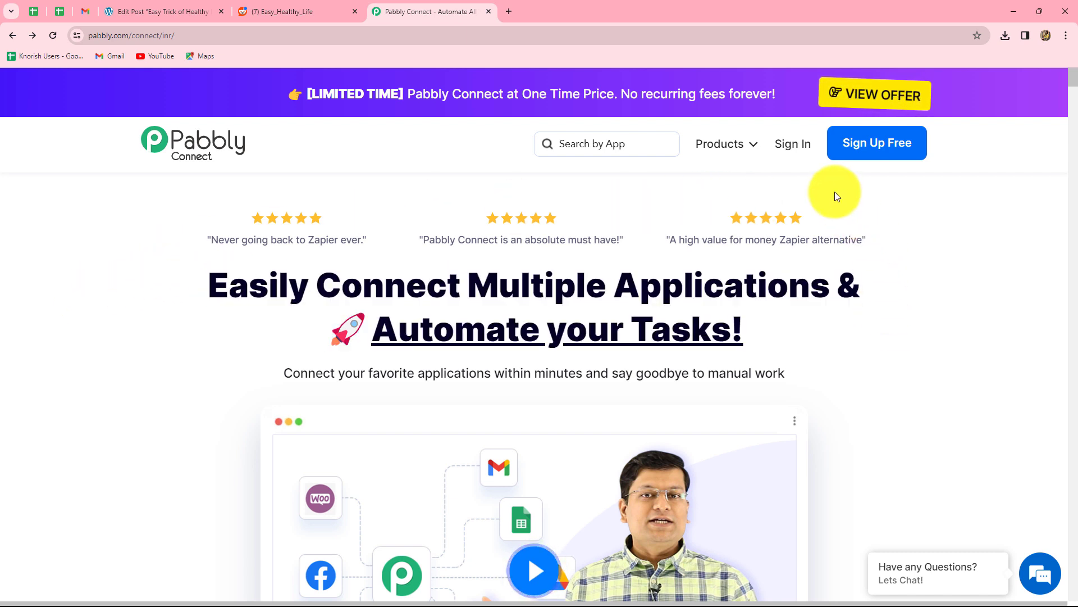
left_click(791, 146)
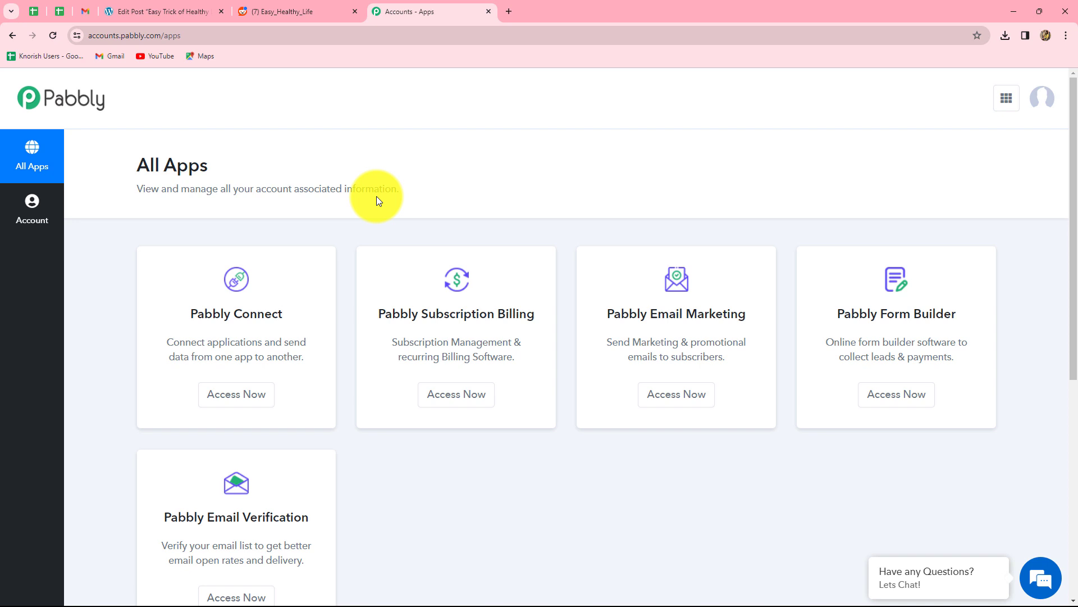
left_click(218, 403)
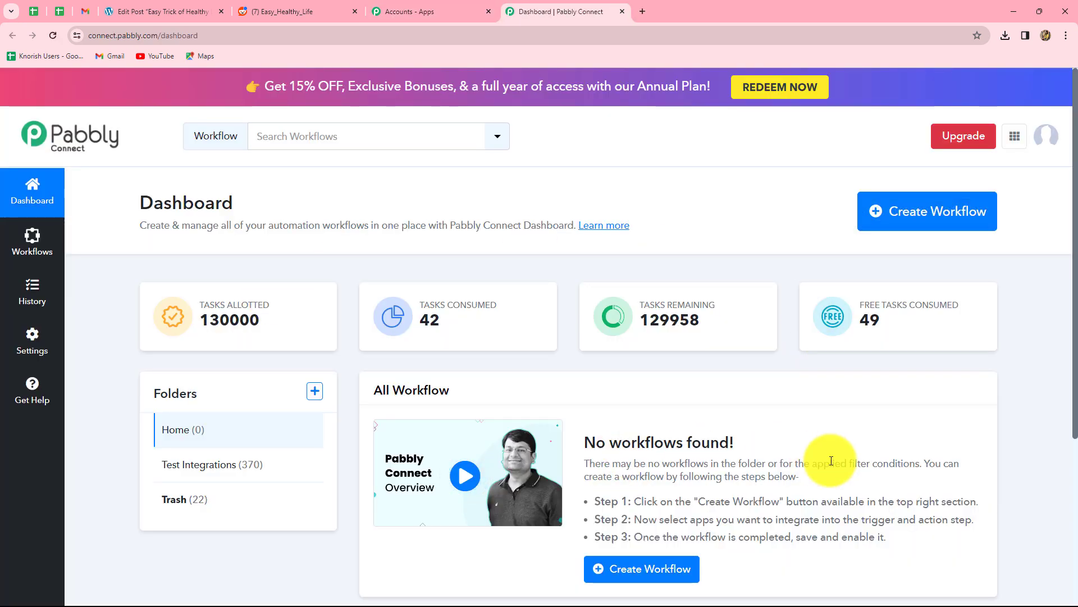
- Create a workflow named "Share WordPress Post on Reddit" in the Test Integrations folder
scroll(831, 461, "down", 2)
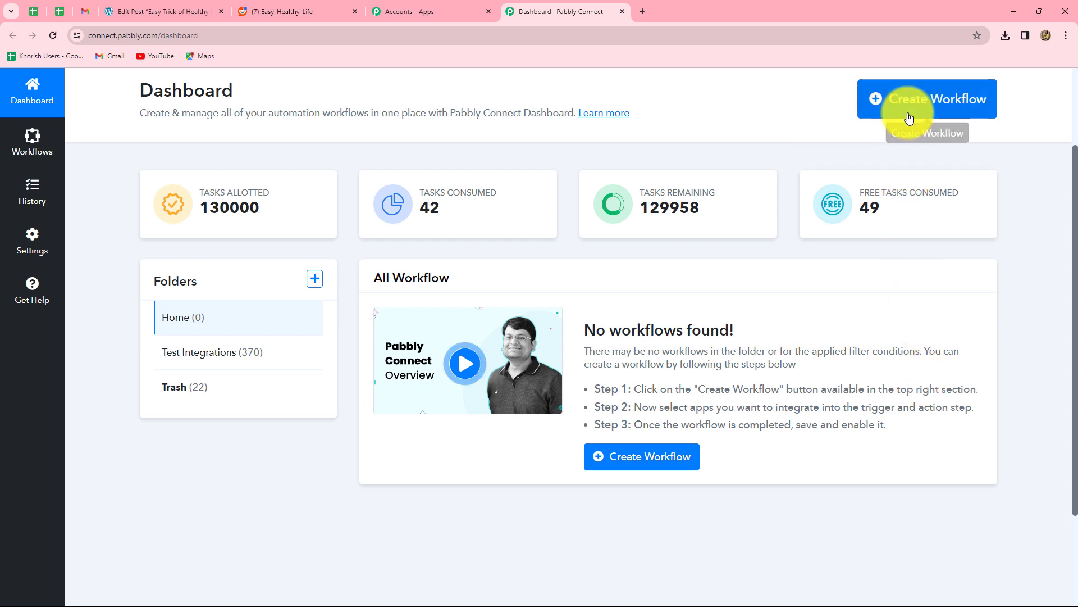
left_click(967, 112)
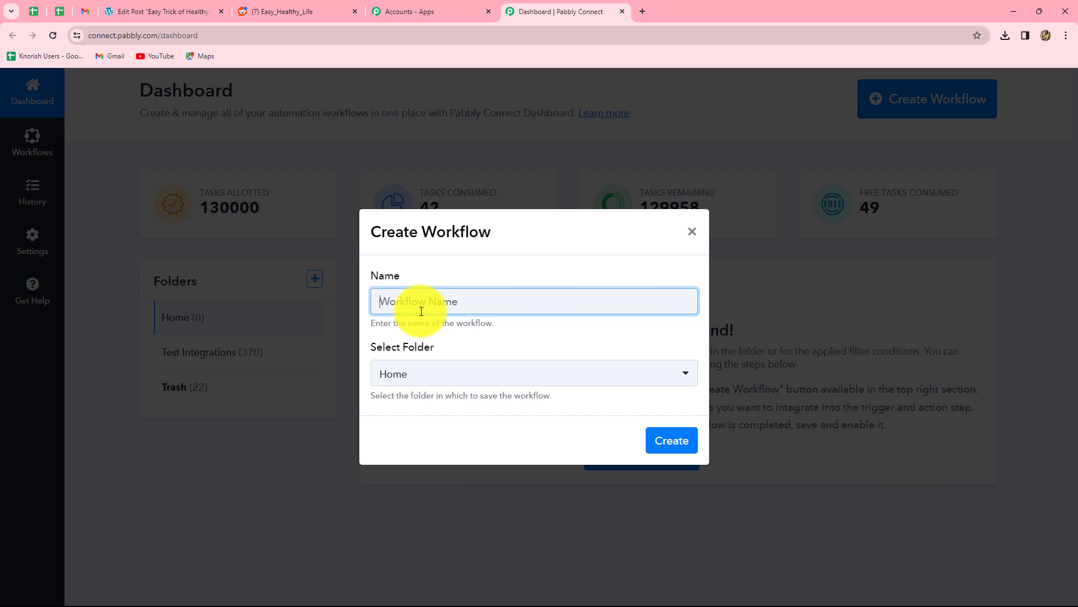
type("Share WordPress Post on Reddit")
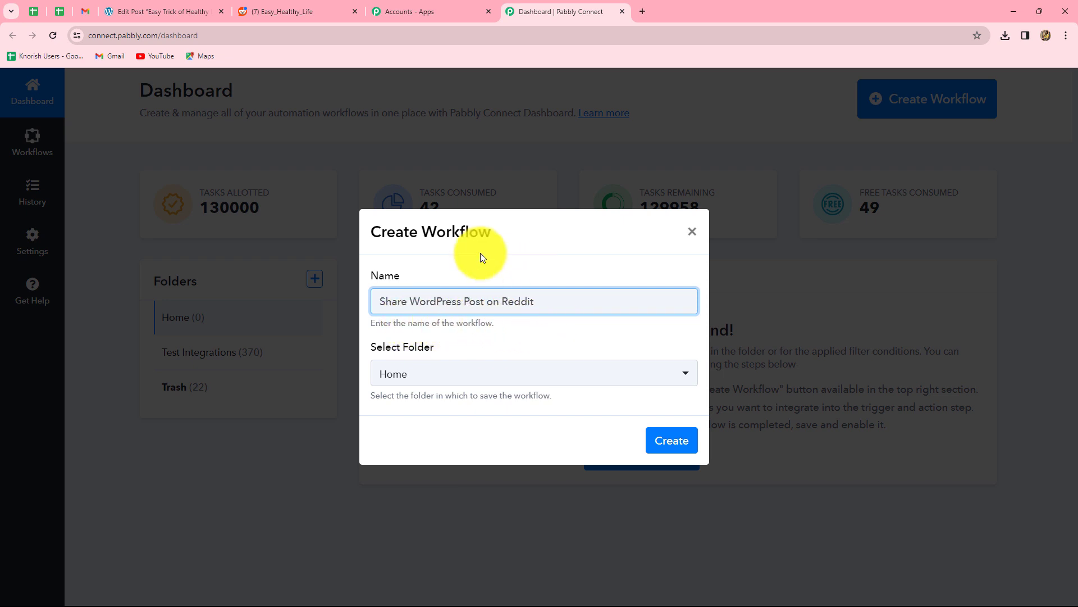
left_click(500, 376)
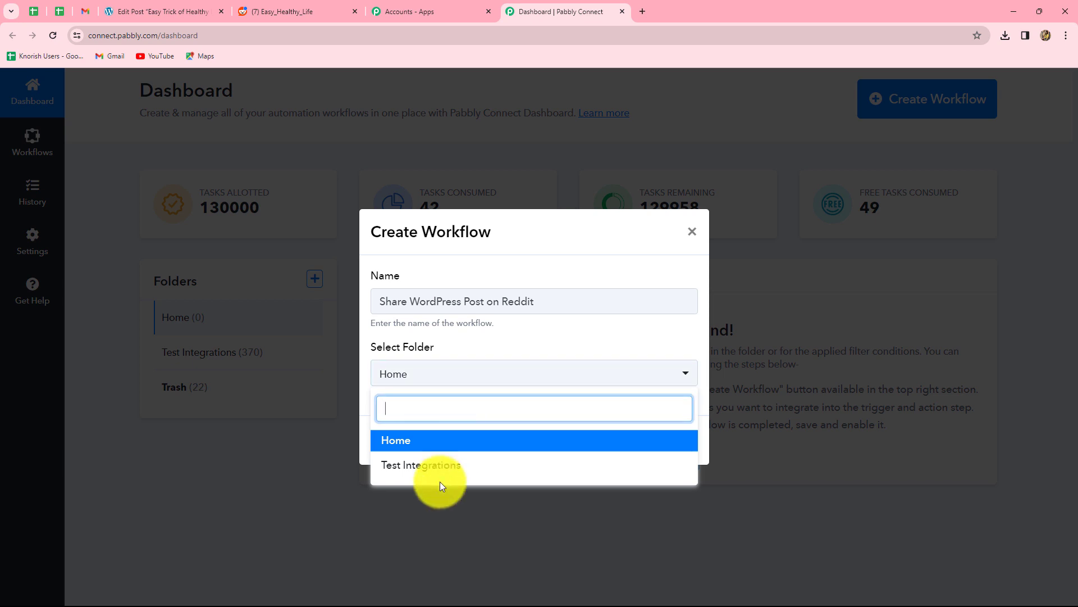
left_click(444, 468)
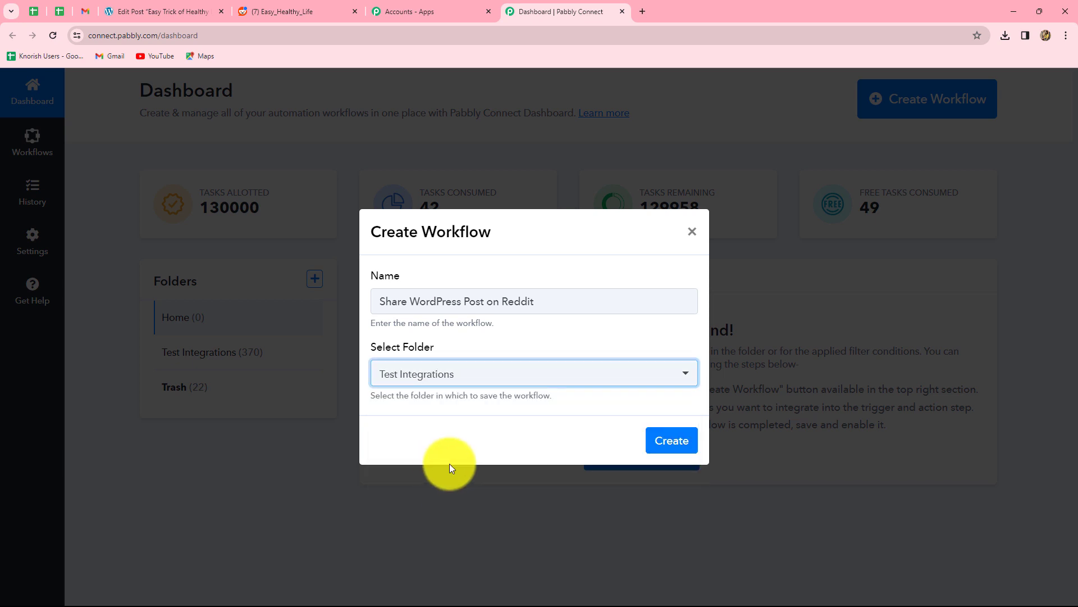
left_click(673, 445)
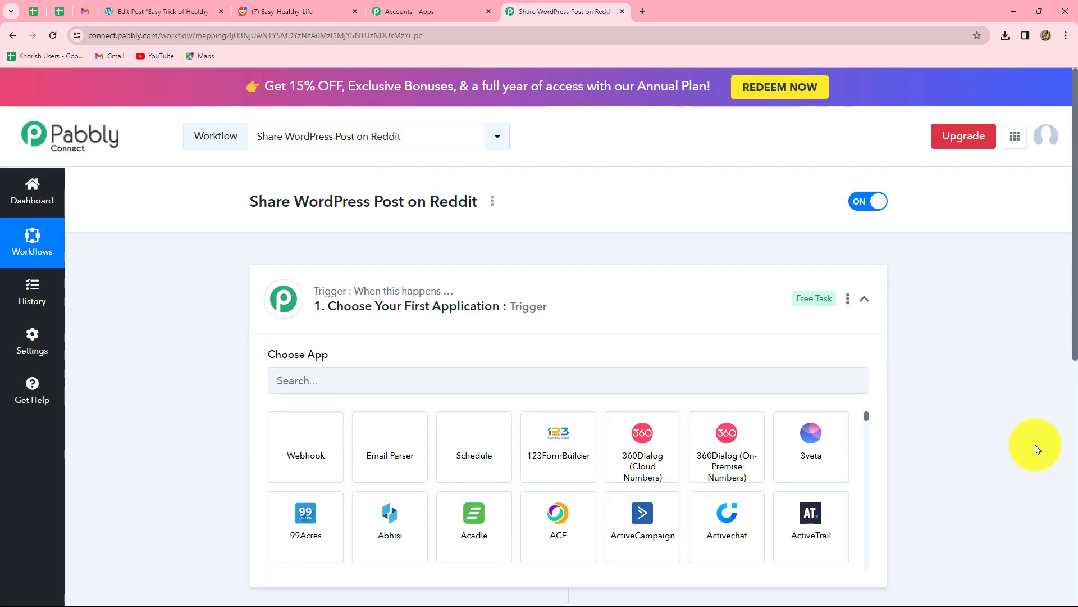
scroll(1035, 442, "down", 4)
scroll(1036, 443, "up", 2)
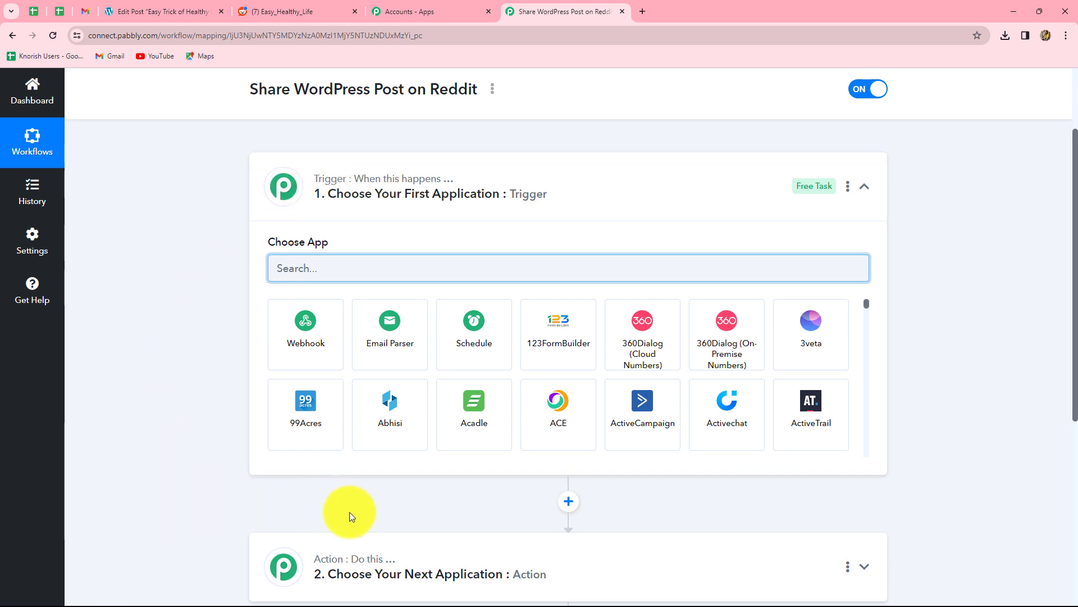
scroll(349, 511, "down", 2)
scroll(349, 511, "up", 4)
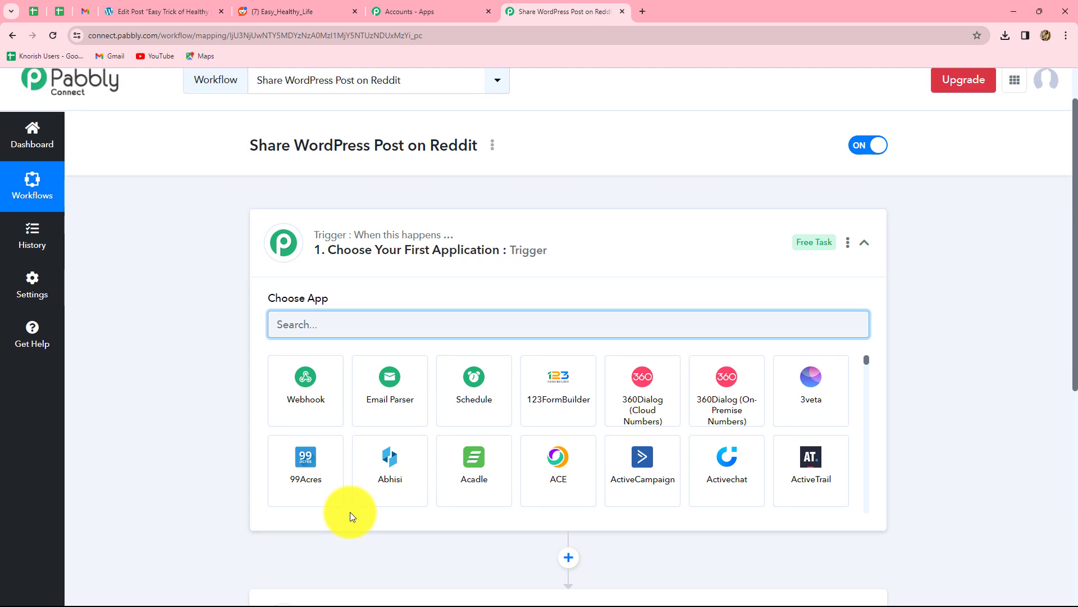
scroll(180, 375, "down", 2)
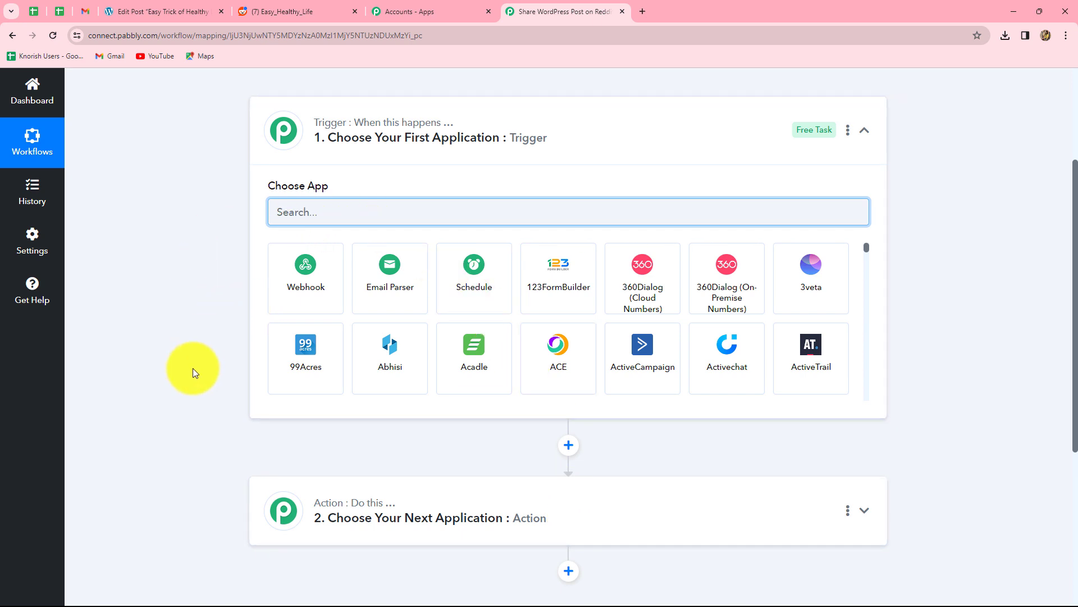
left_click(173, 161)
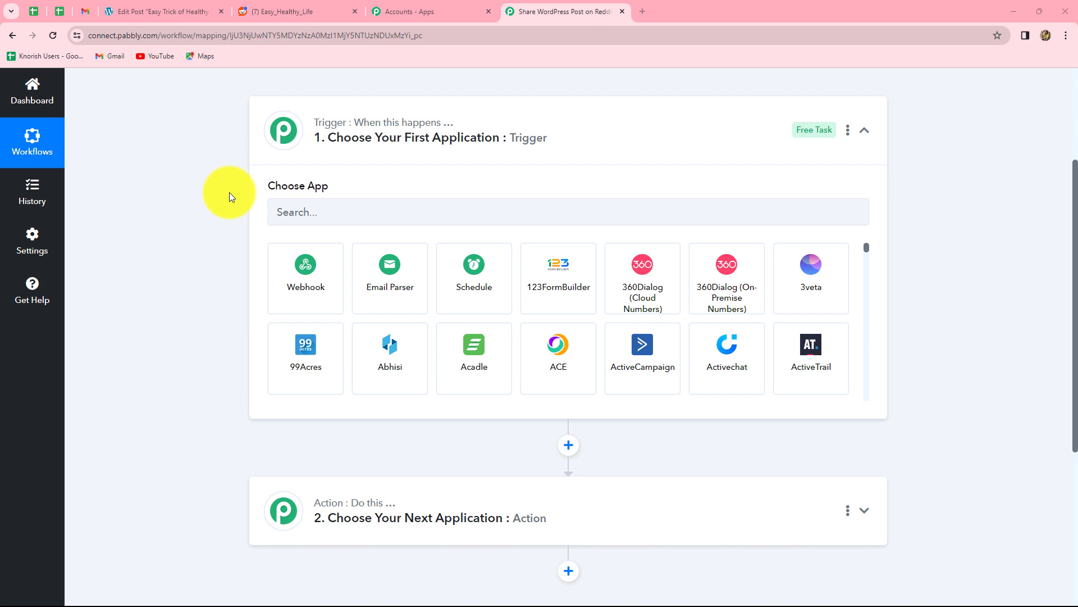
- Set WordPress as the workflow's trigger app with New Post Published as the trigger event
left_click(295, 209)
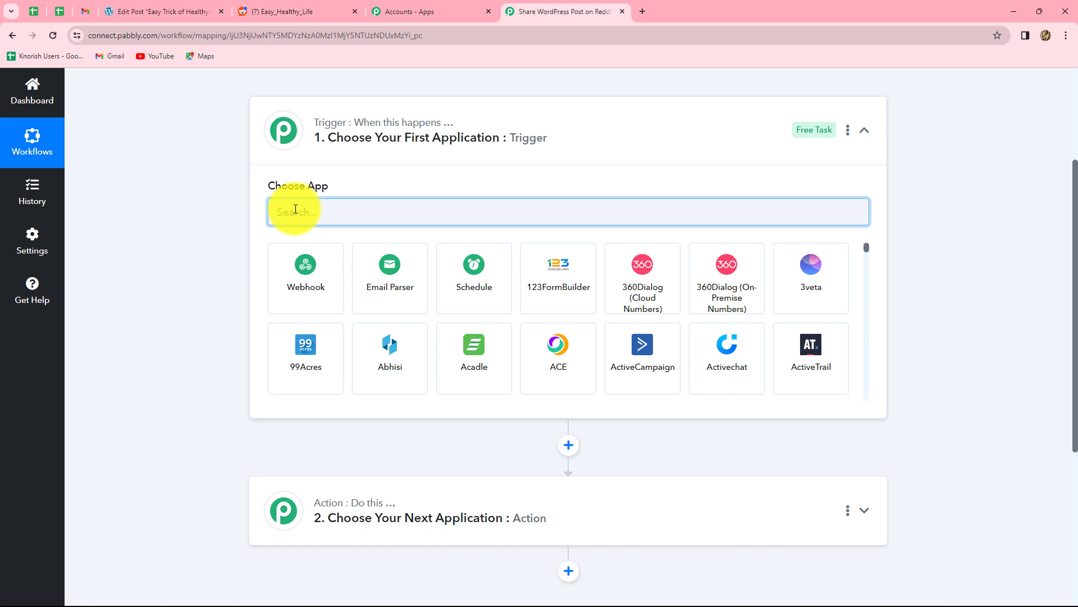
type("Word")
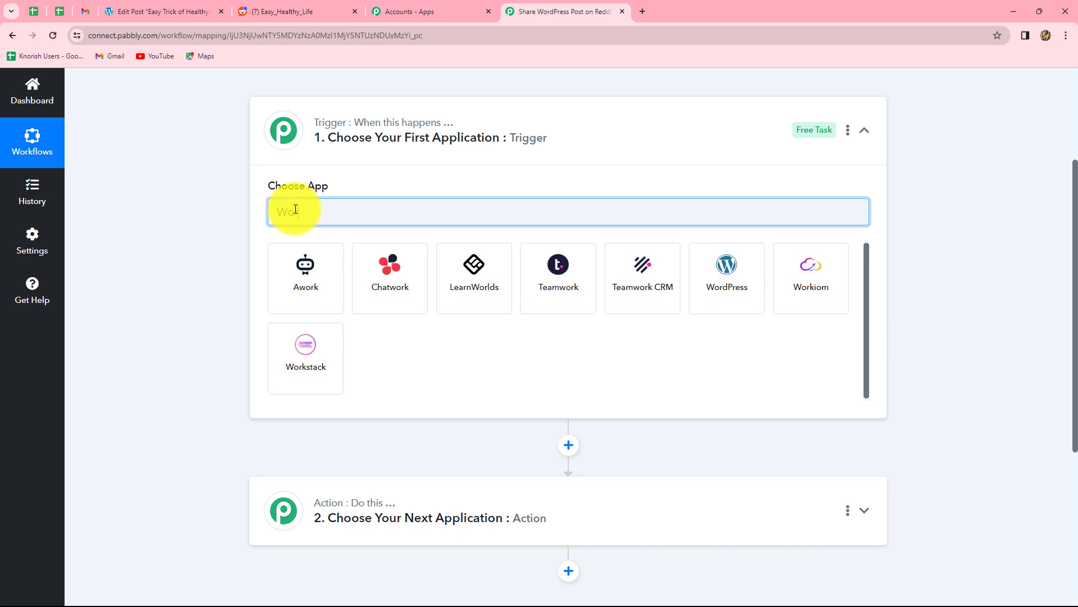
left_click(273, 269)
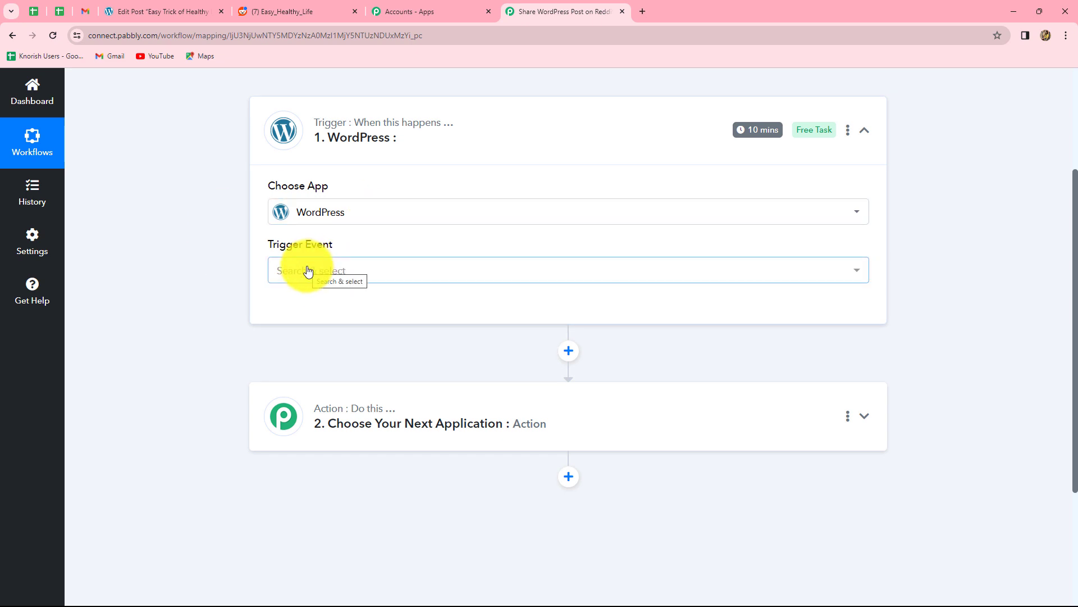
left_click(308, 271)
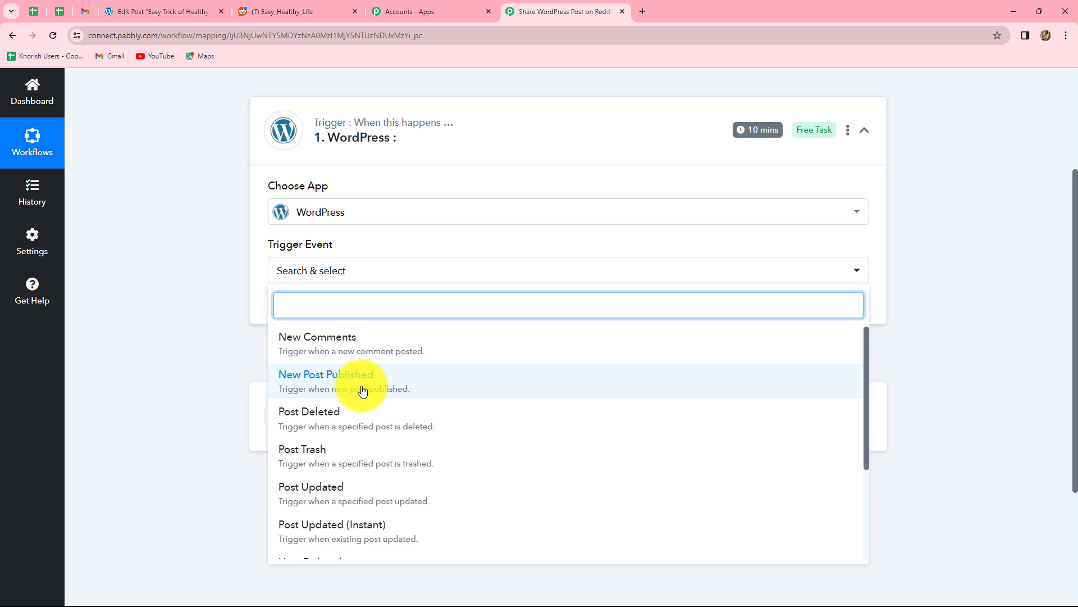
left_click(346, 388)
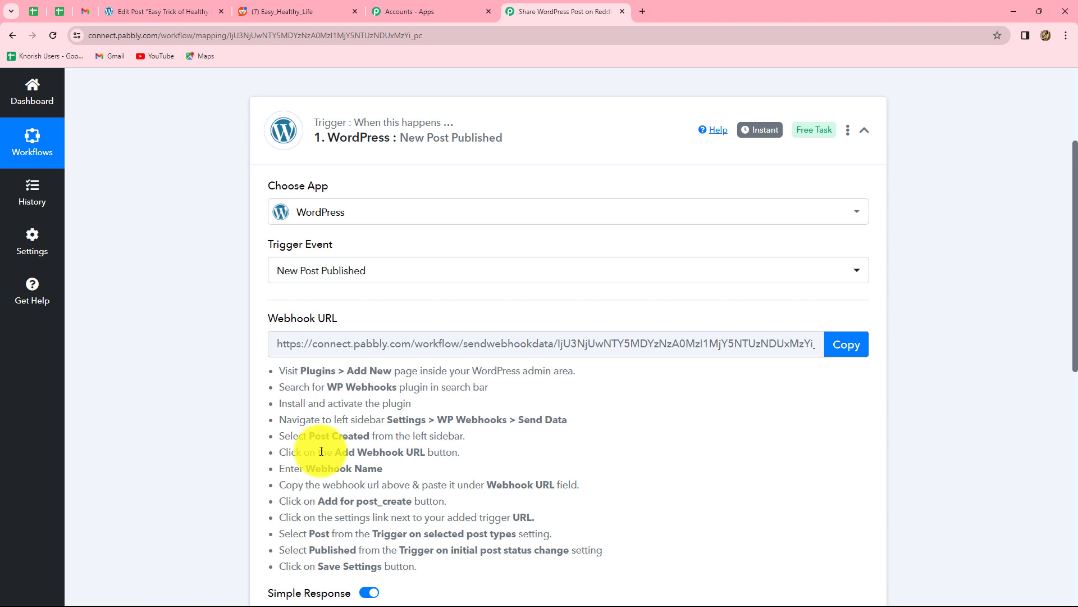
- Read through the WordPress trigger's setup instructions and copy its webhook URL
scroll(321, 451, "down", 2)
left_click_drag(279, 258, 664, 413)
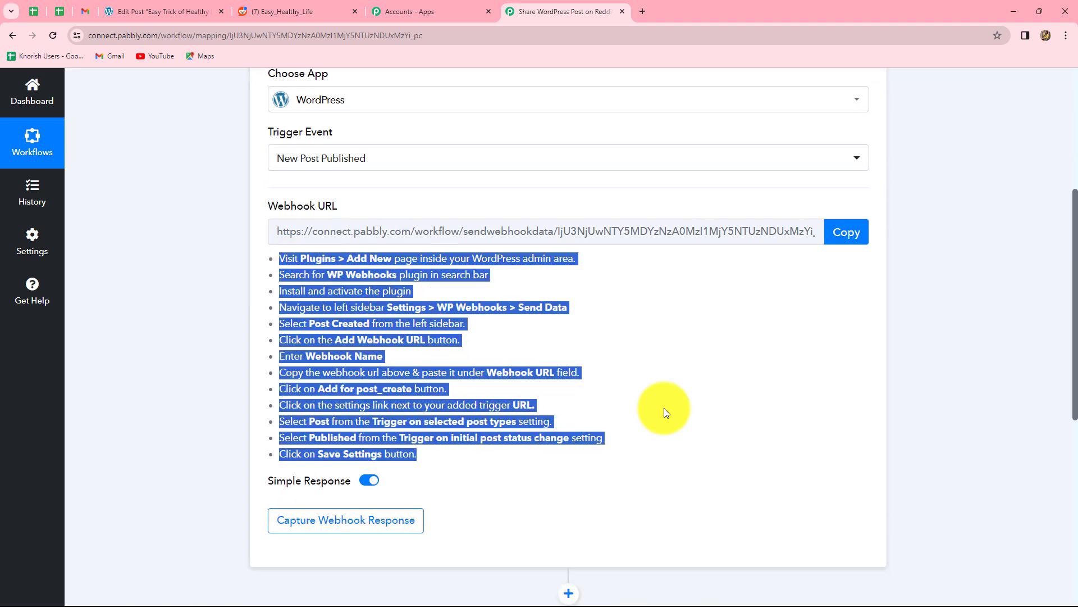
left_click(664, 413)
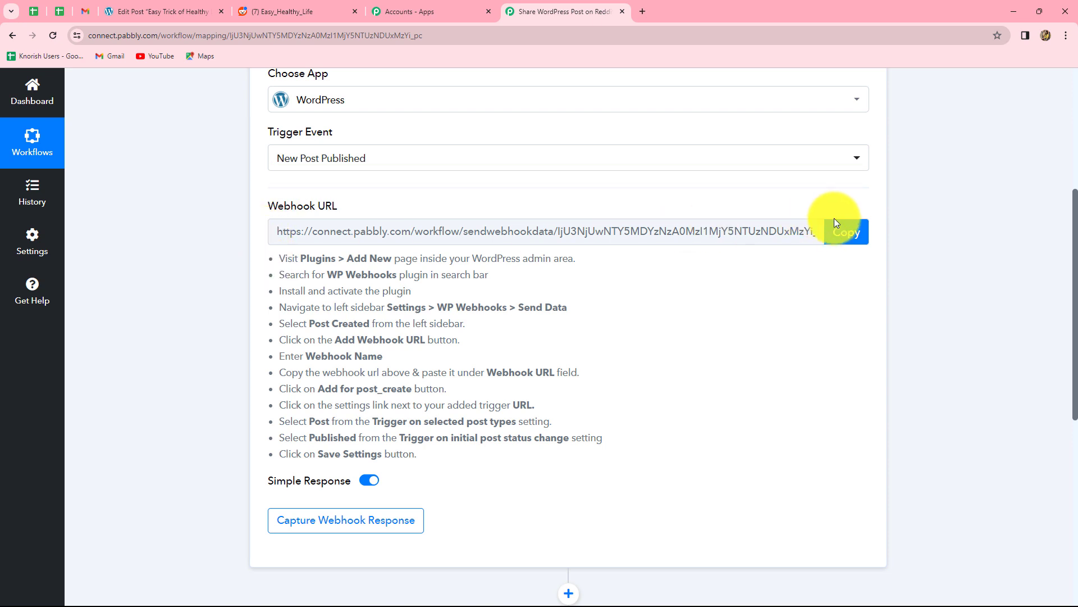
left_click(841, 236)
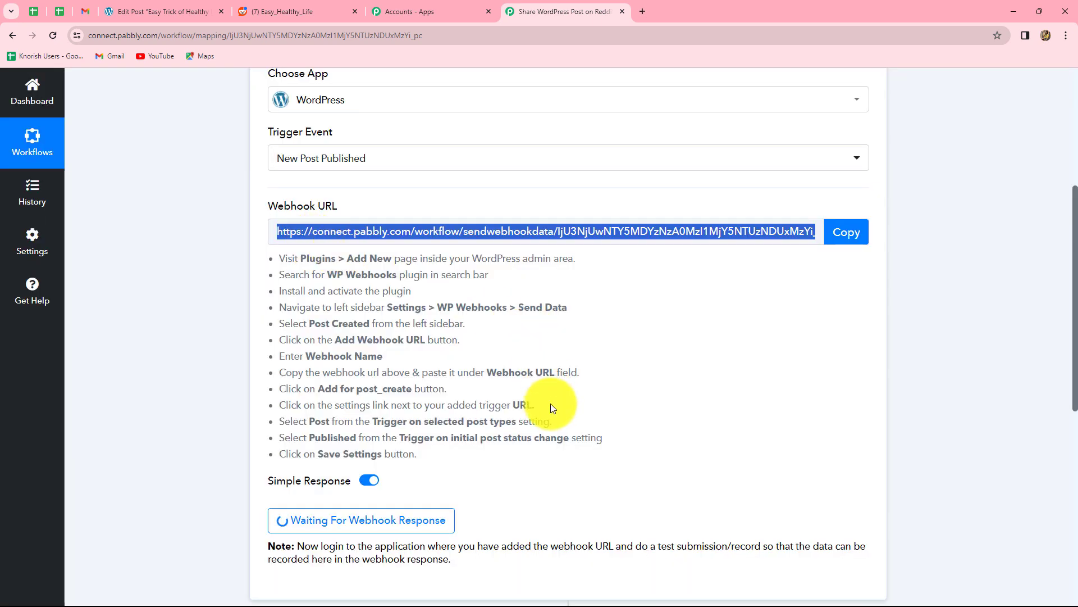
- Switch to the WordPress admin and search the installed plugins for "WP Webhooks"
left_click(153, 5)
mouse_move(47, 513)
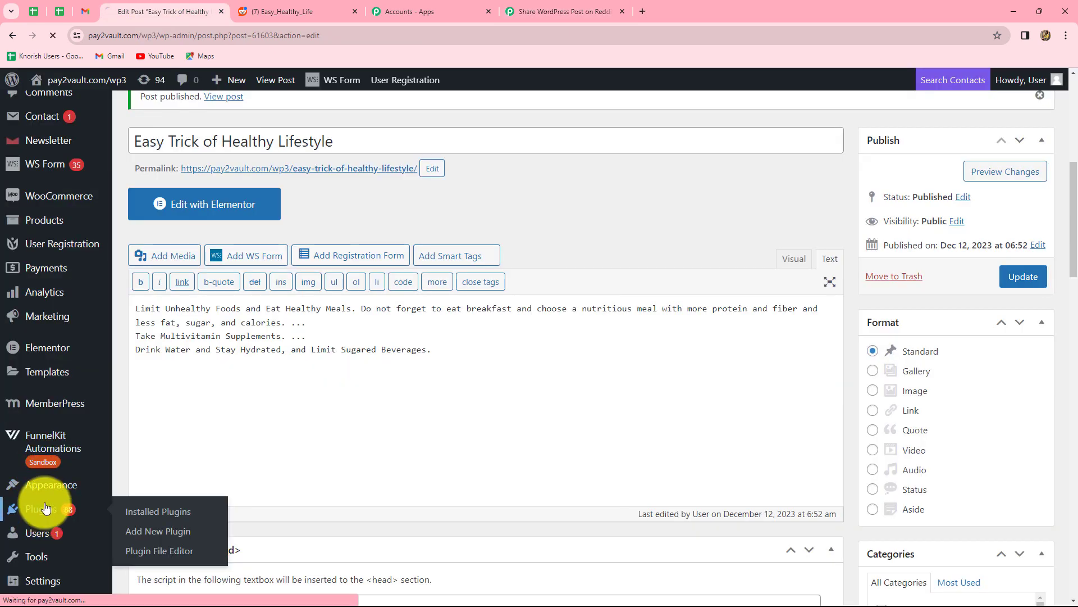
left_click(149, 513)
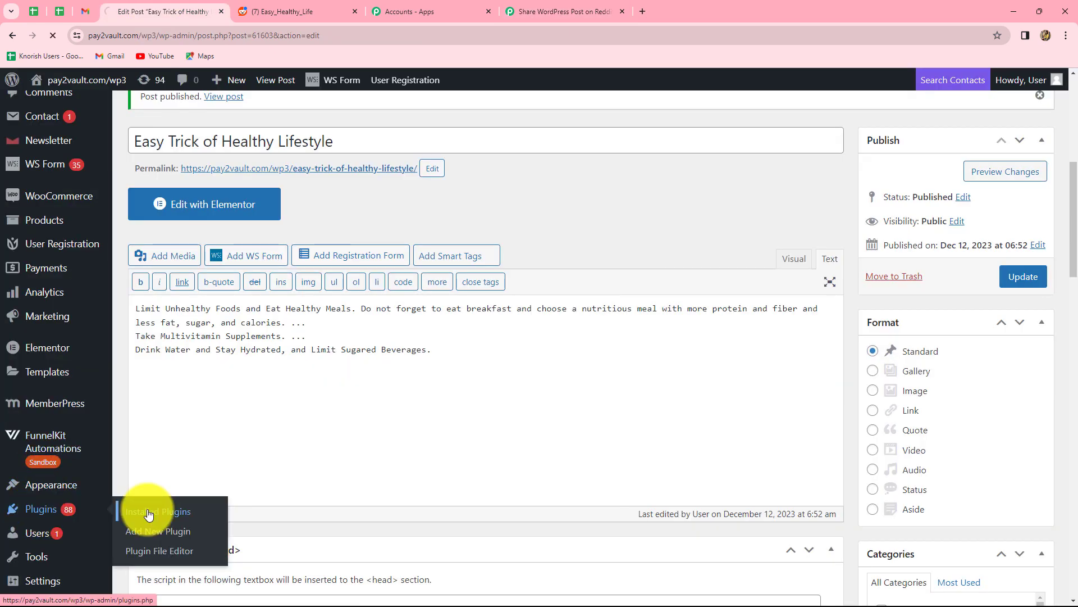
left_click(879, 167)
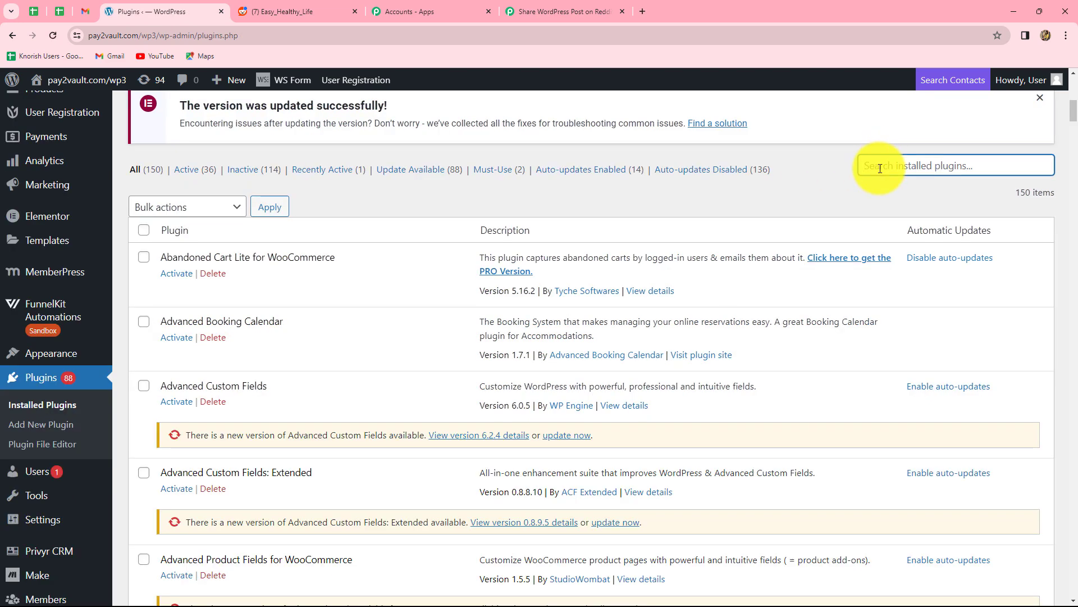
type("WP")
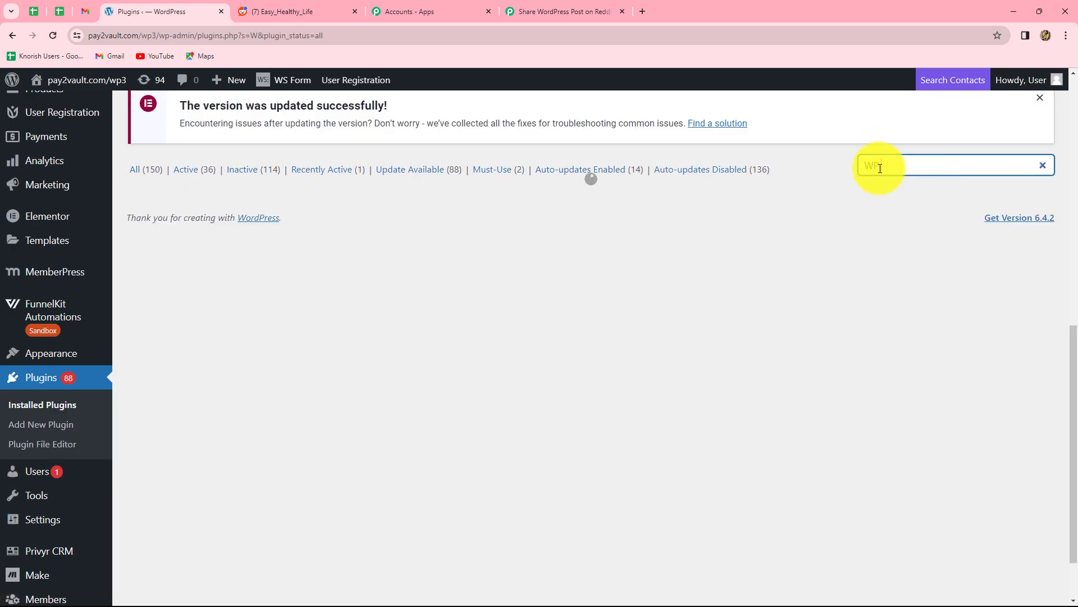
type(" Webhooks")
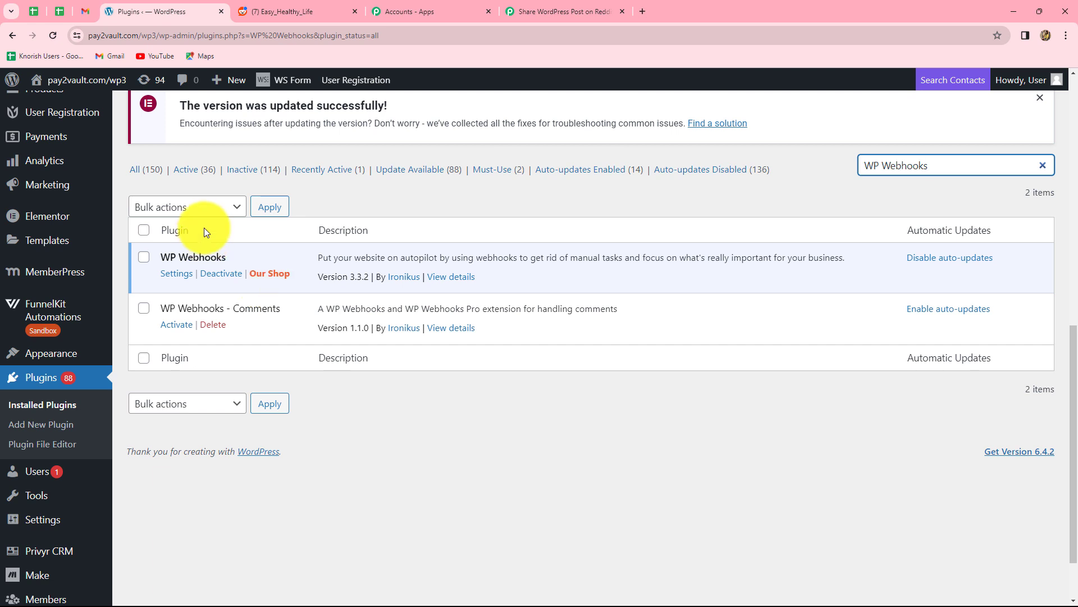
- Open the WP Webhooks settings and display the Post created trigger among the Send Data triggers
mouse_move(23, 516)
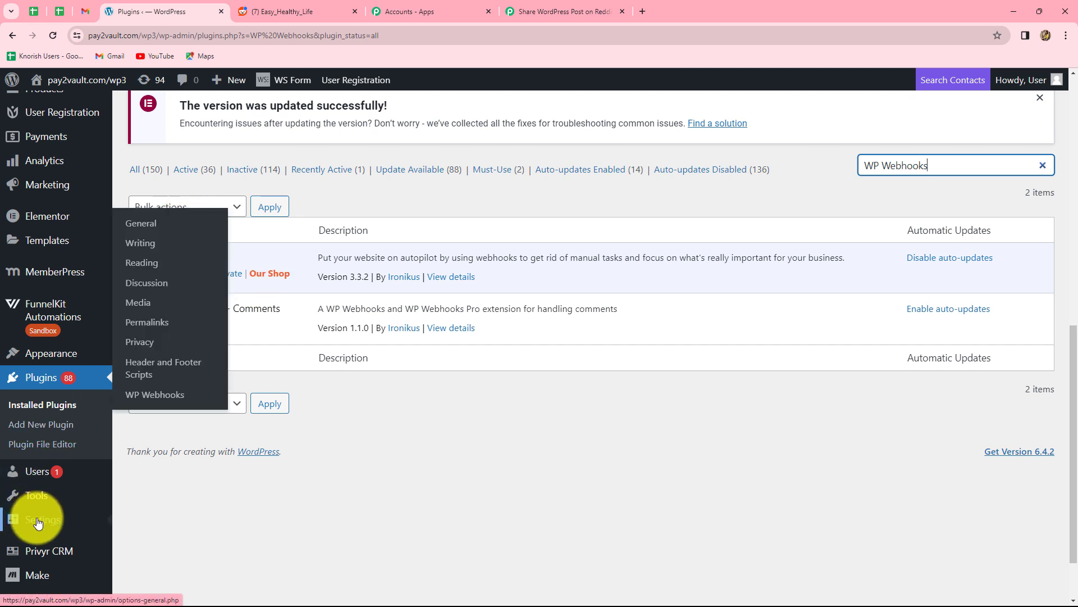
left_click(166, 403)
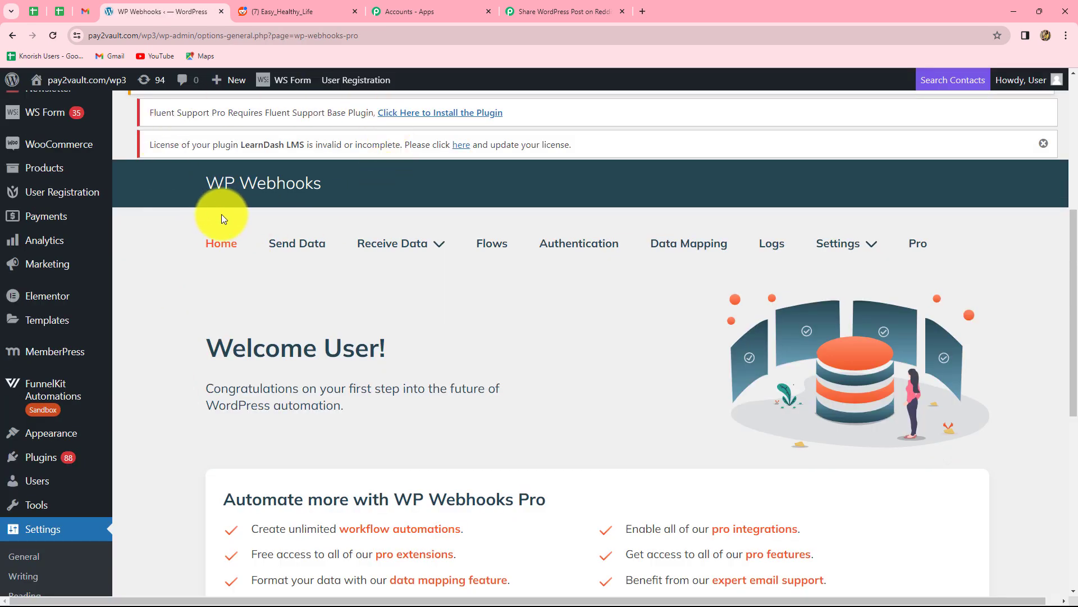
left_click(286, 248)
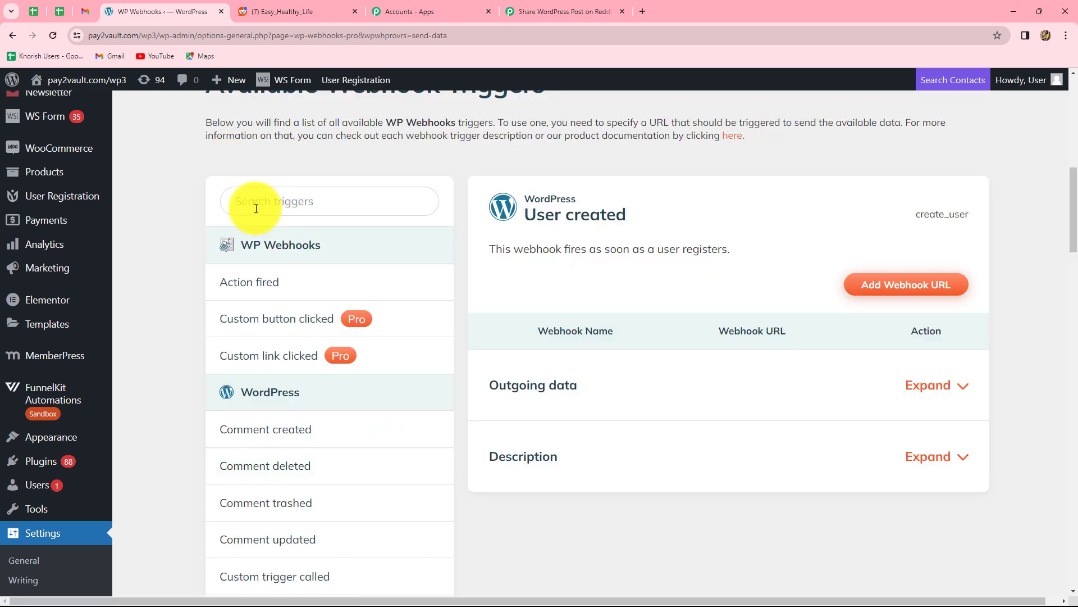
scroll(378, 390, "down", 6)
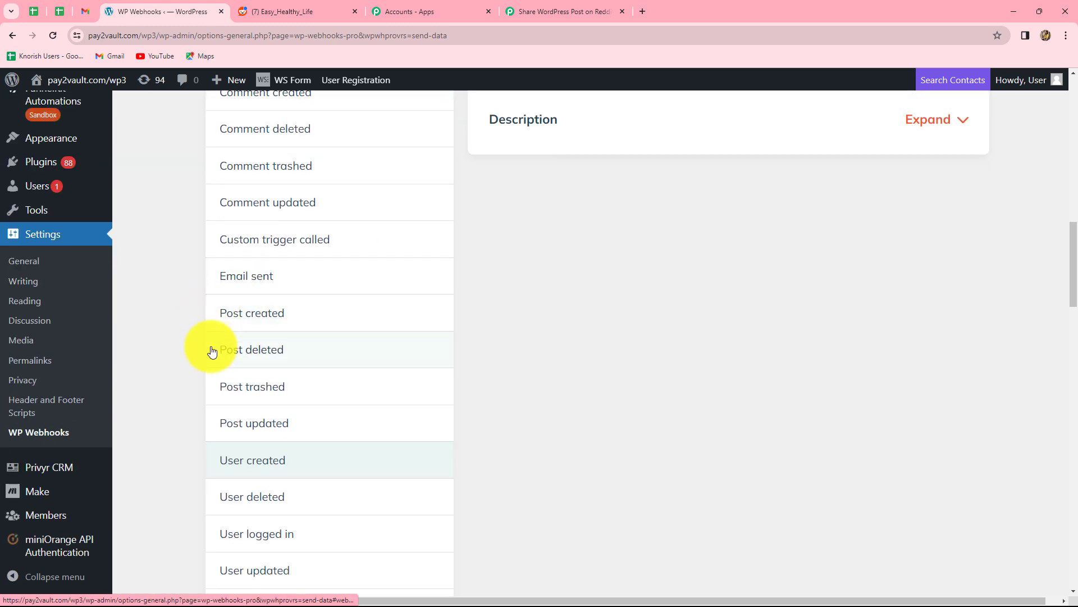
left_click(235, 313)
scroll(253, 320, "up", 5)
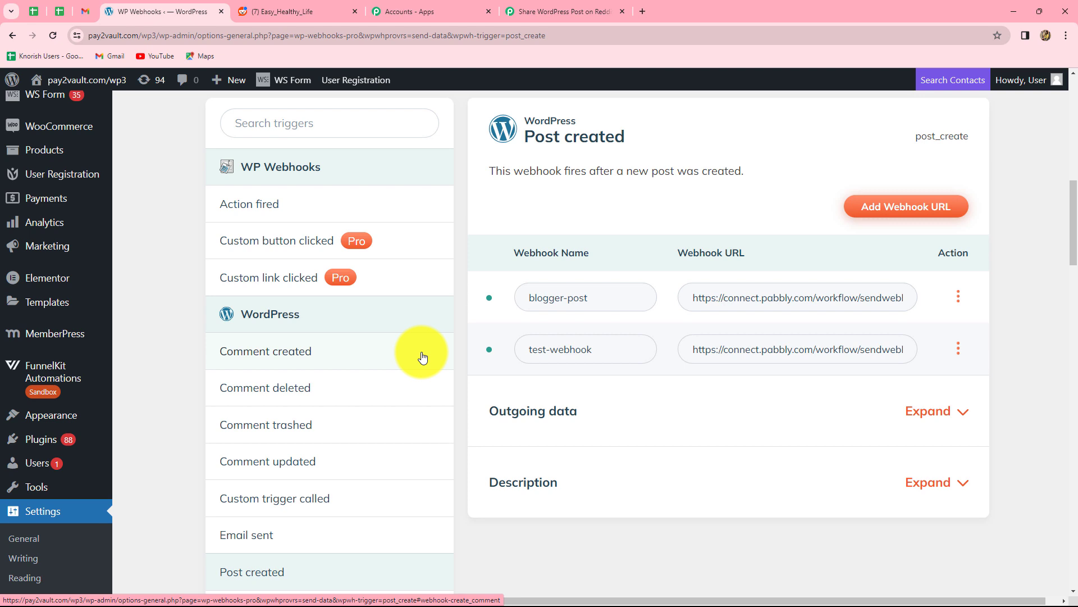
- Add a webhook named "Integration" to the Post created trigger, using the webhook URL copied from Pabbly Connect
left_click(511, 12)
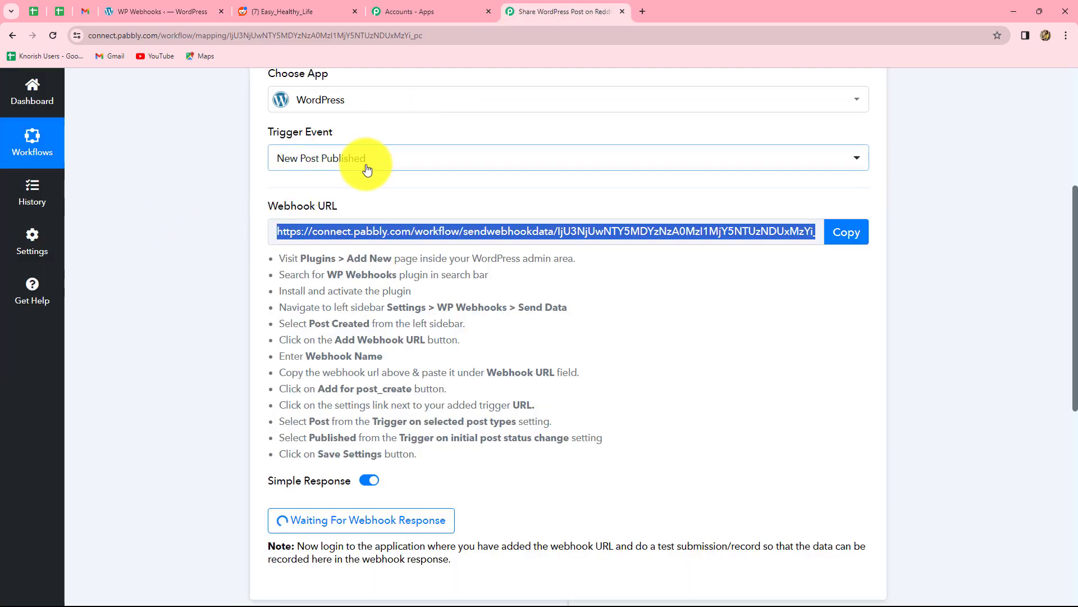
left_click(160, 11)
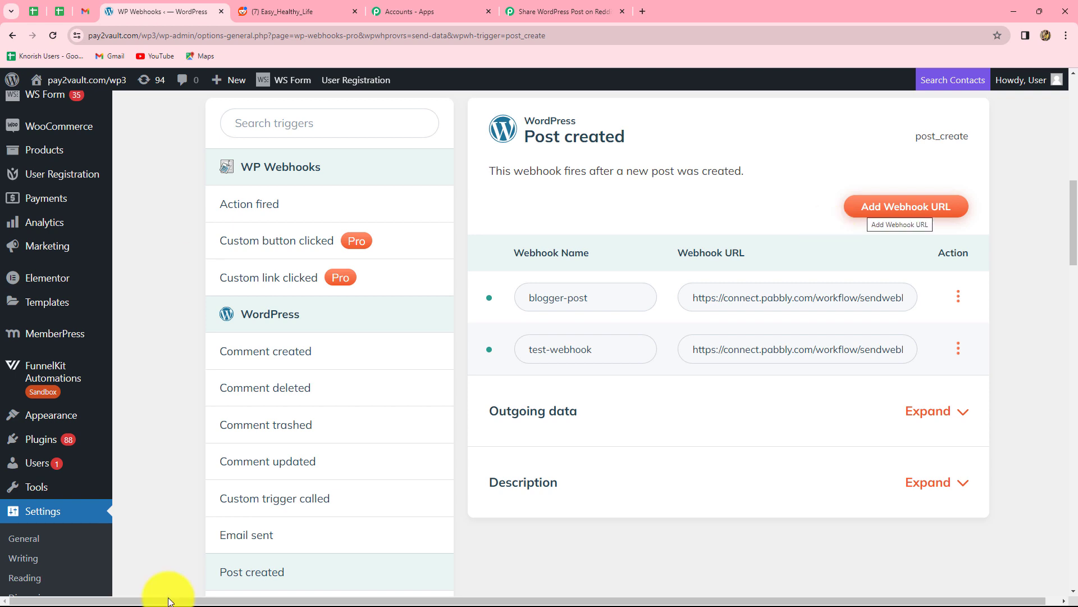
left_click(887, 211)
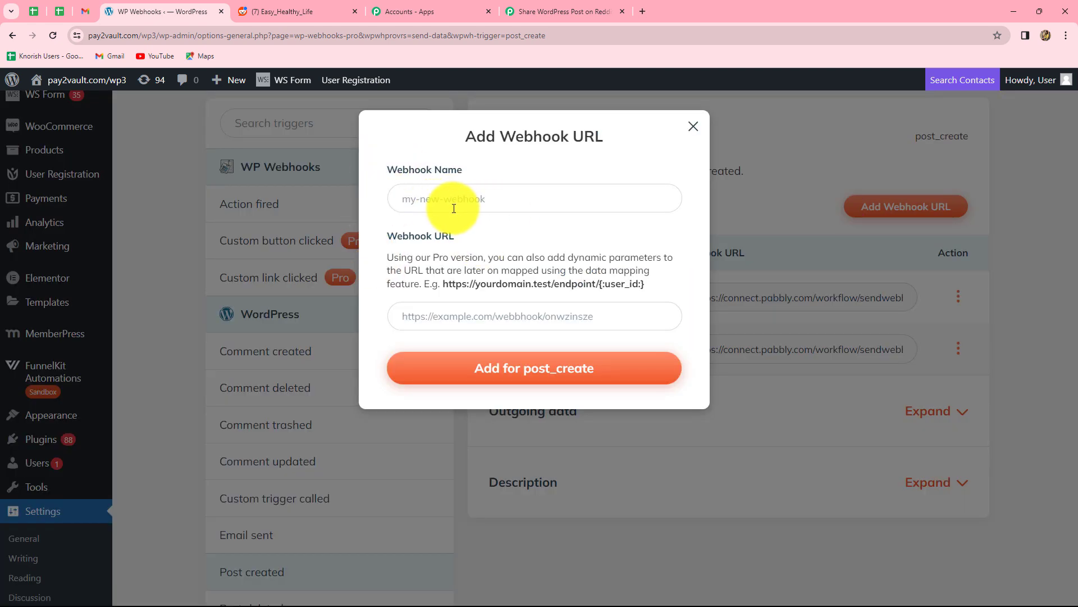
left_click(418, 199)
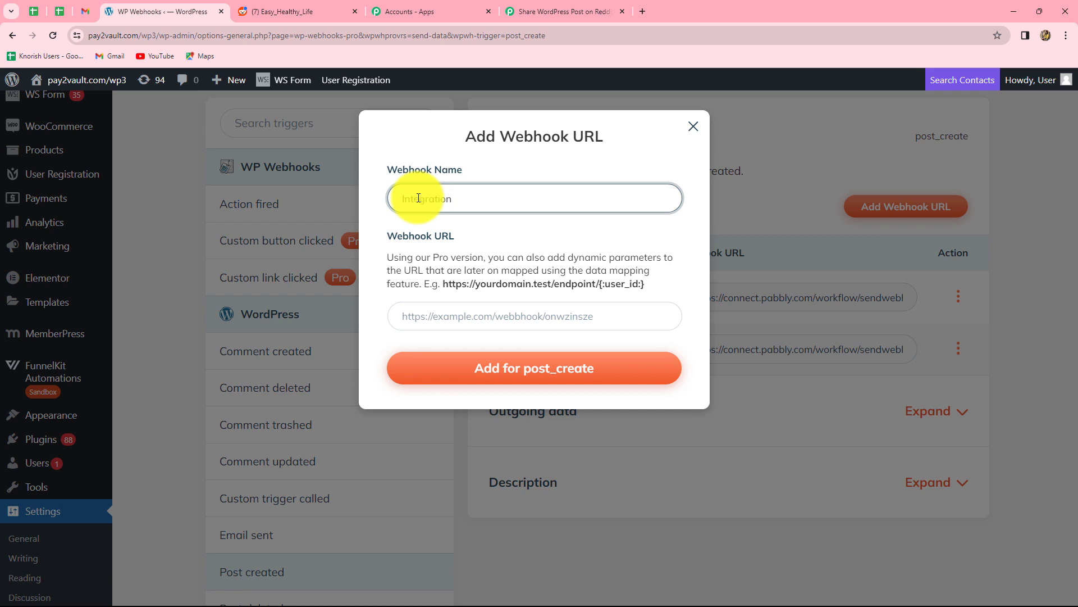
type("Integration")
left_click(474, 324)
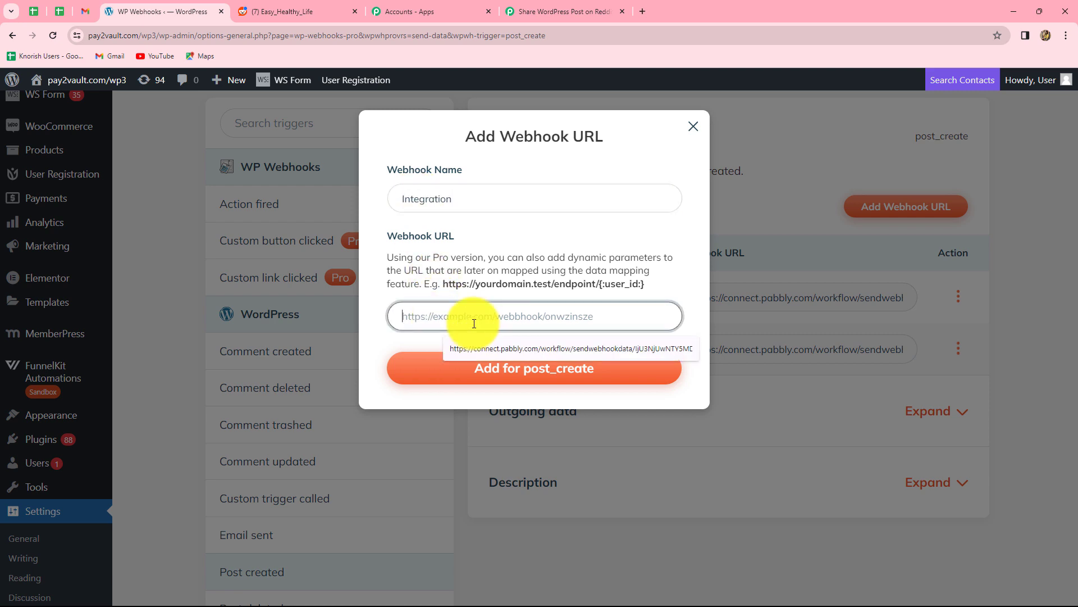
key("ctrl+v")
left_click(487, 386)
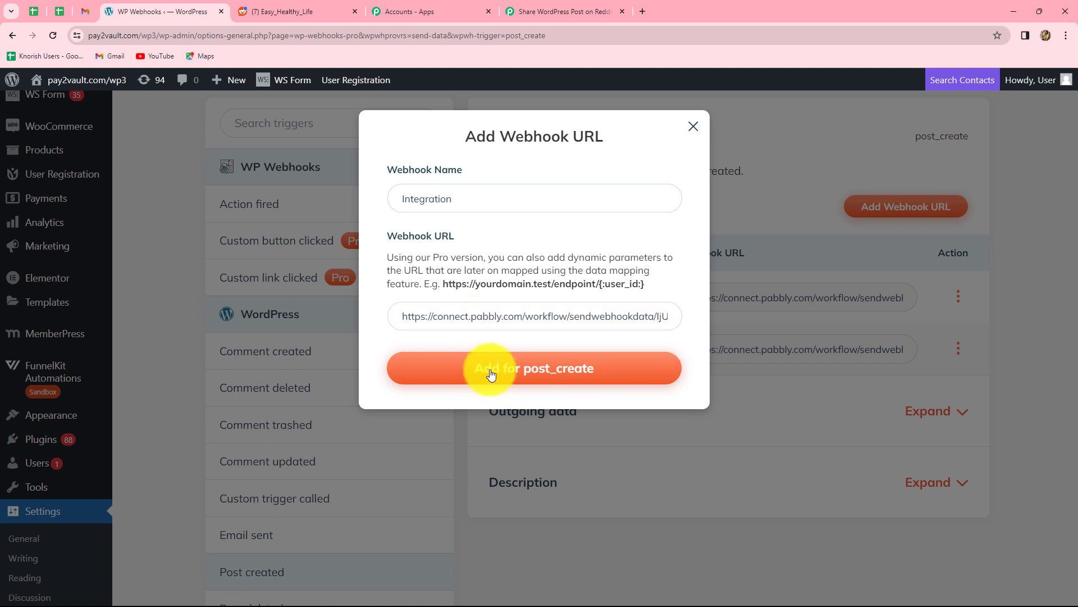
left_click(492, 375)
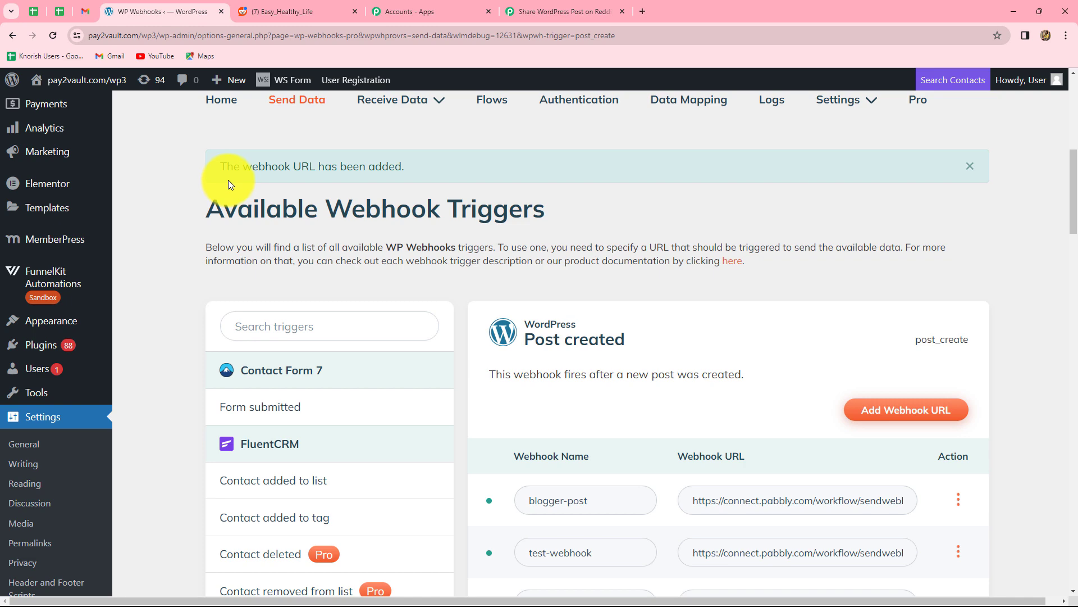
- Set the integration webhook to trigger on post type Post and initial status Published, and save its settings
scroll(681, 301, "down", 4)
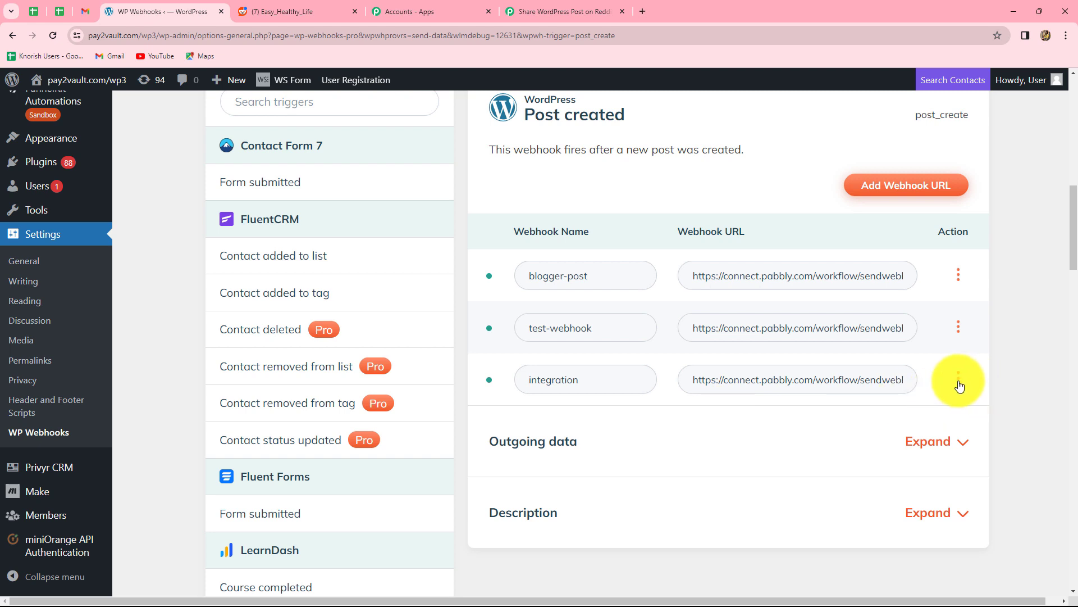
left_click(959, 384)
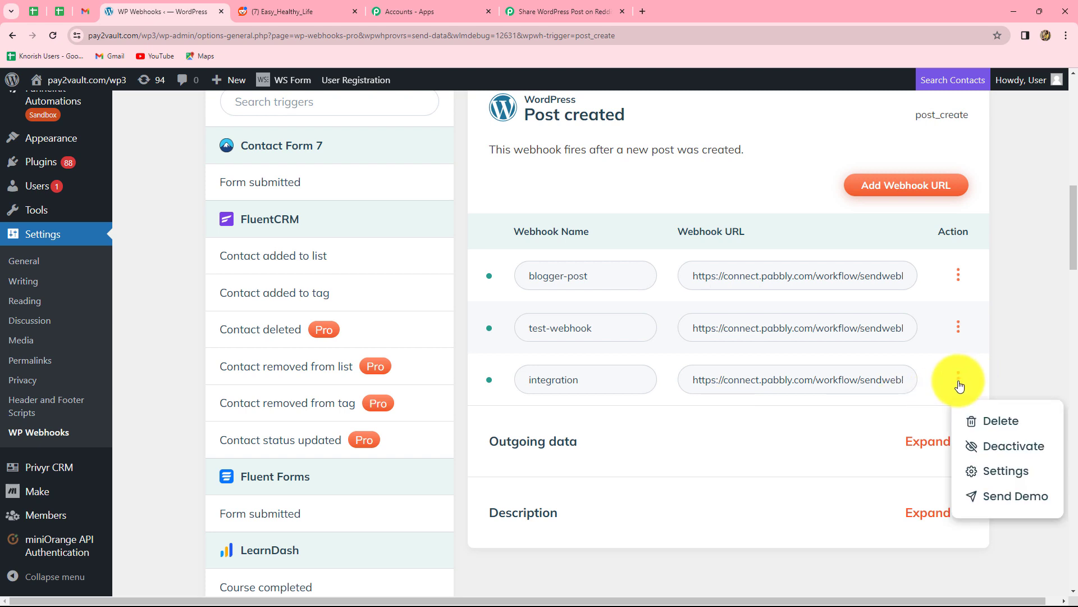
left_click(992, 472)
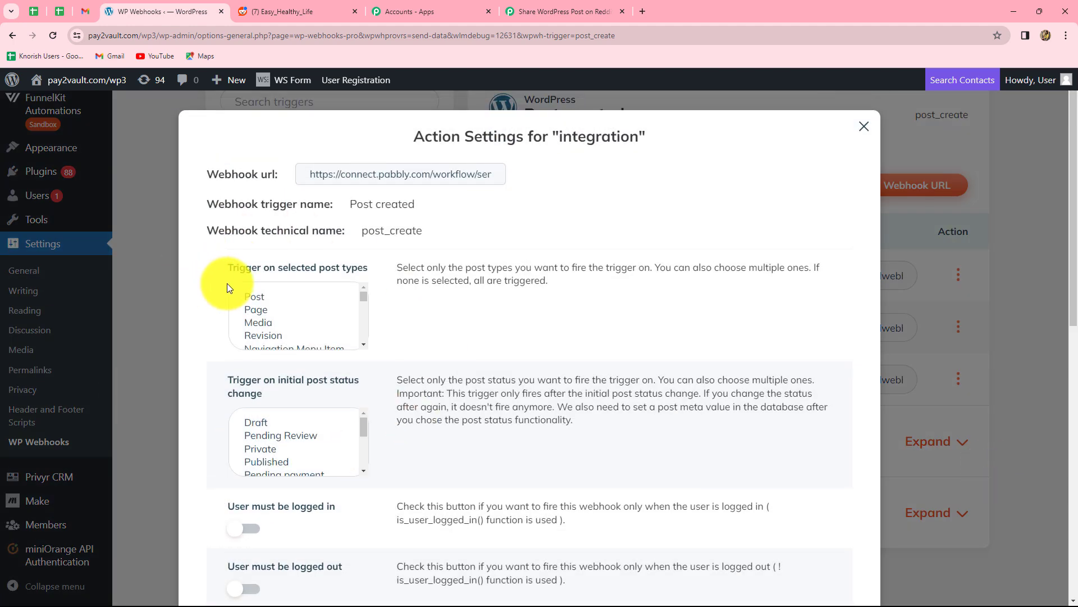
left_click(255, 300)
scroll(401, 368, "down", 3)
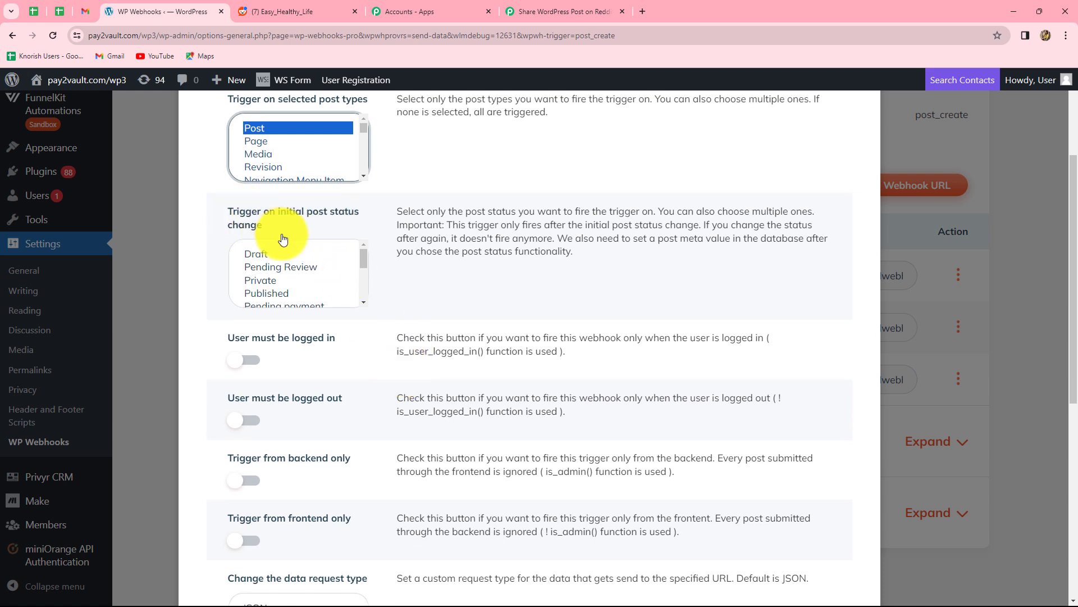
left_click(277, 293)
scroll(278, 292, "up", 3)
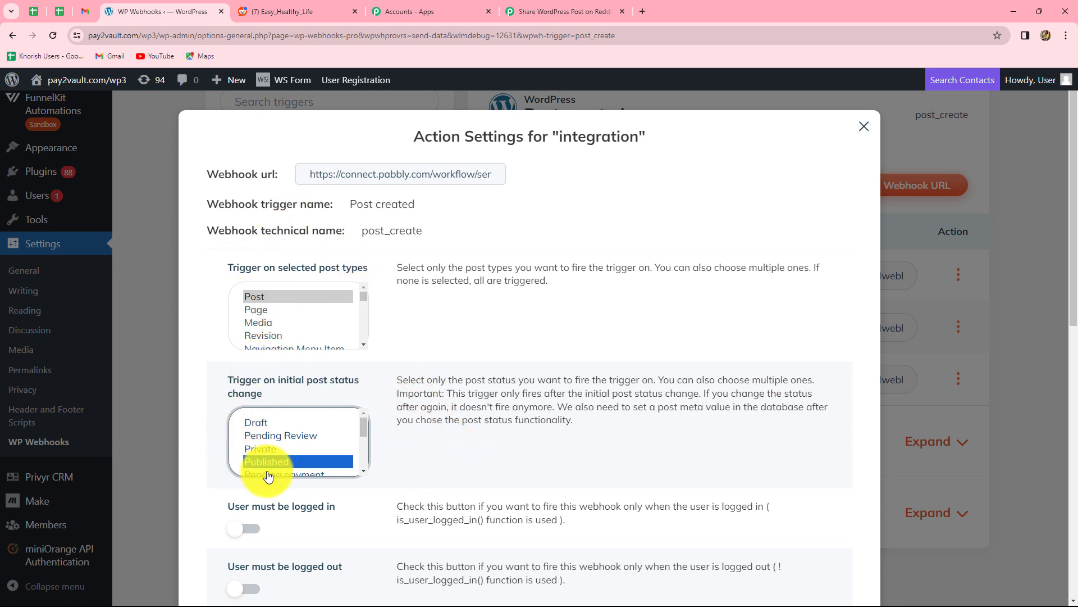
scroll(443, 457, "down", 10)
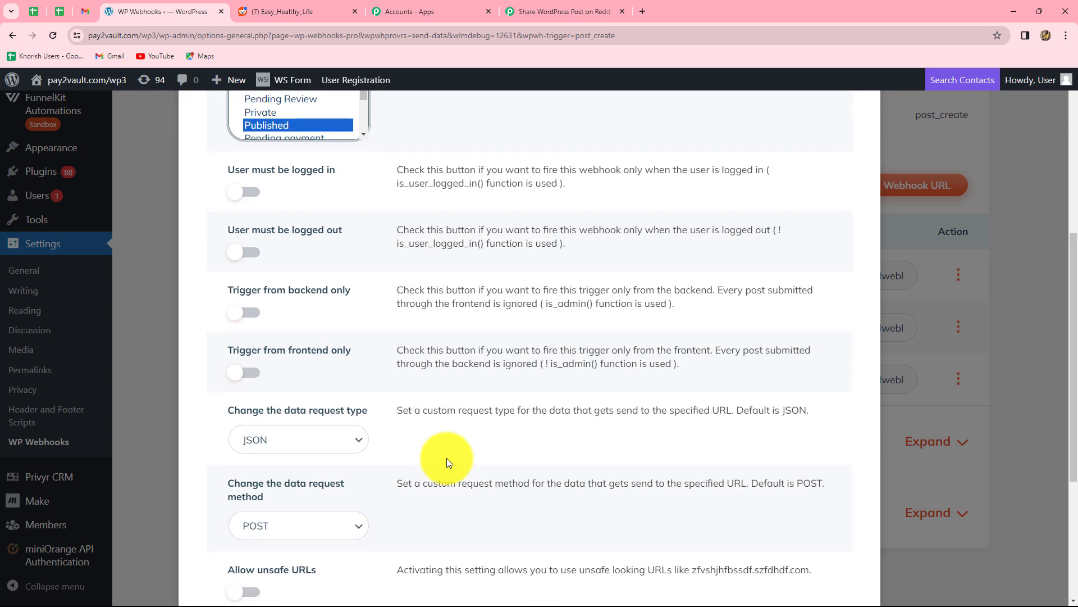
left_click(231, 532)
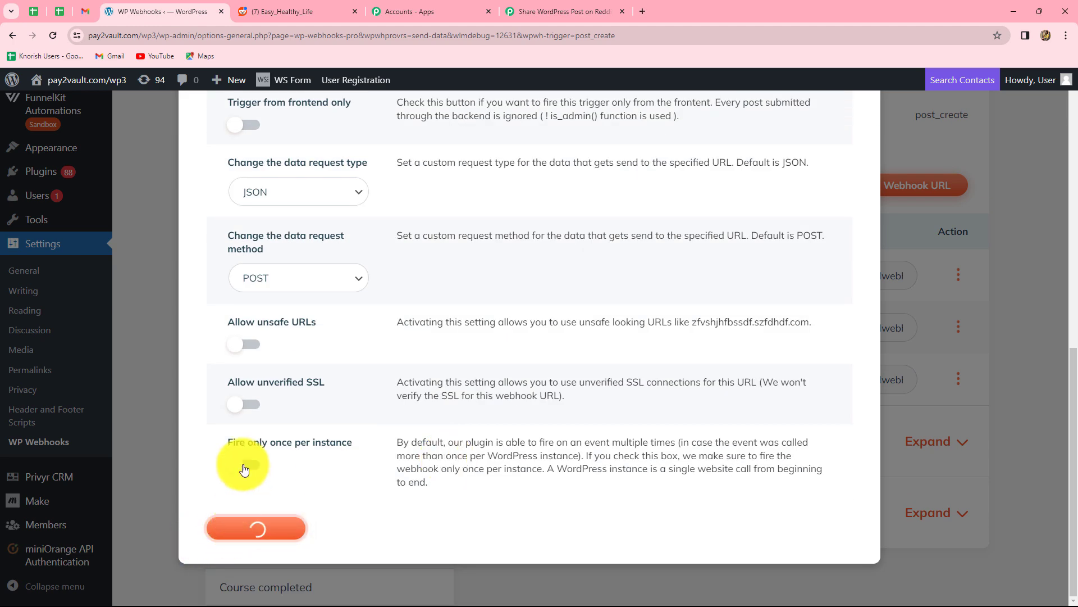
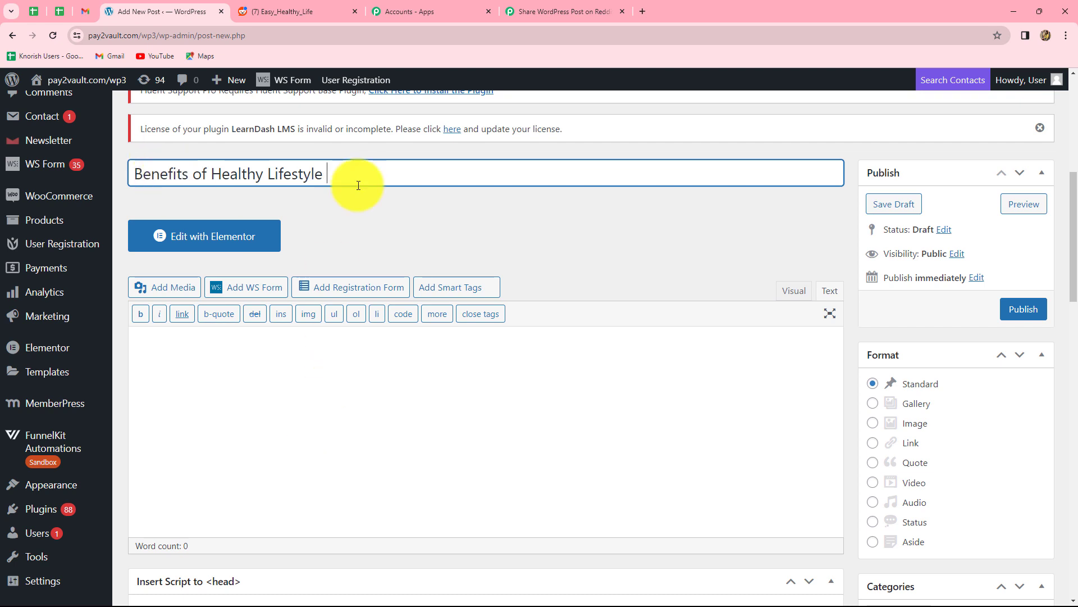
- Fill the "Benefits of Healthy Lifestyle" post with a paragraph on adopting healthier habits and publish it
mouse_move(132, 344)
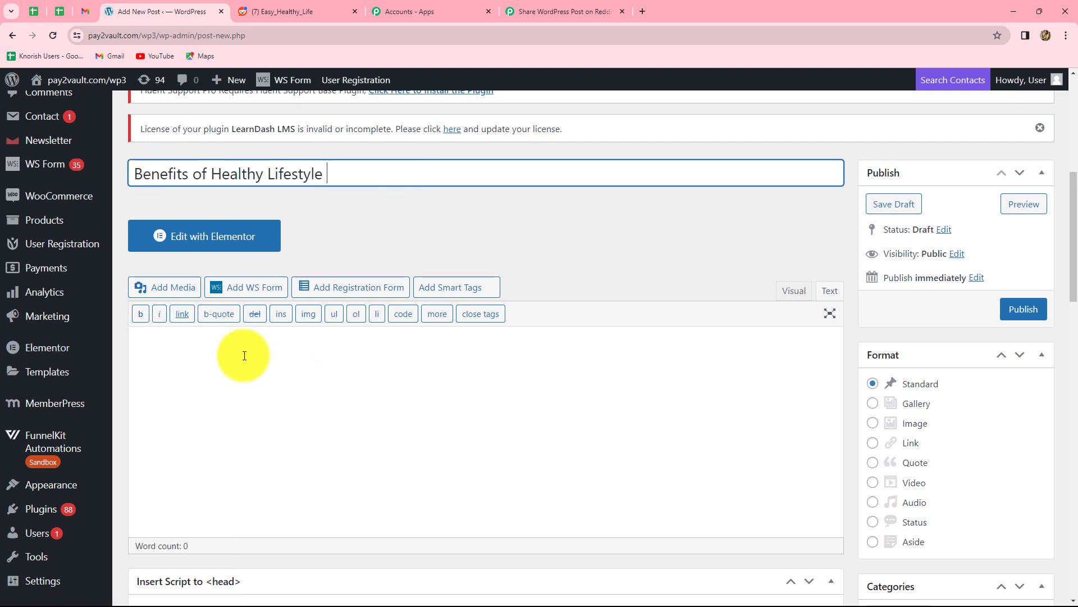
left_click(151, 370)
type("Adopting new, healthier habits may protect you from serious health problems like obesity and diabetes. New habits, like healthy eating and regular physical activity, may also help you manage your weight and have more energy. After a while, if you stick with these changes, they may become part of your daily routine.")
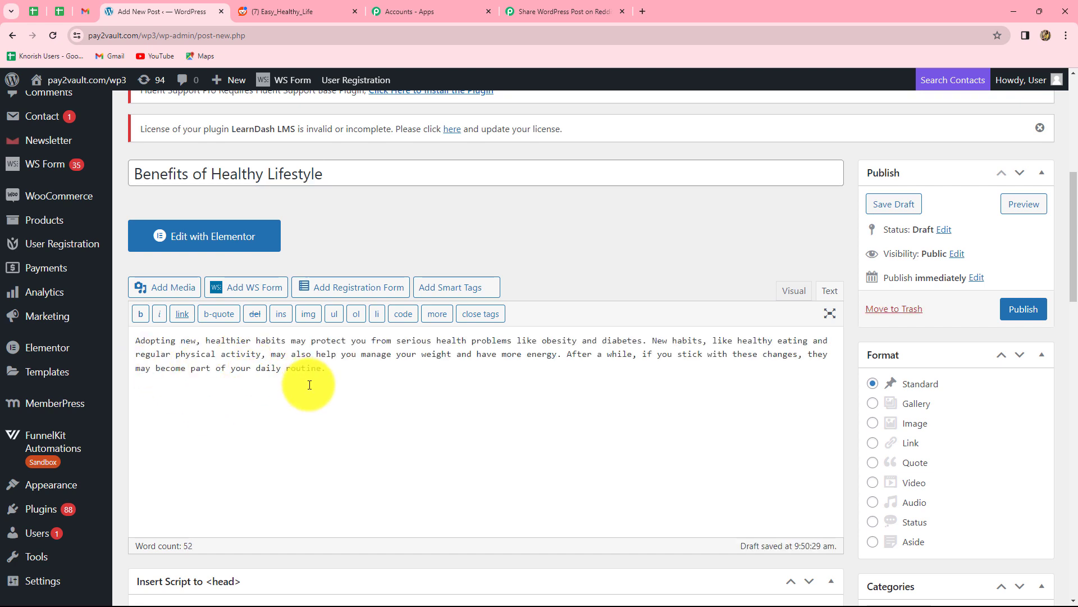
left_click(1011, 310)
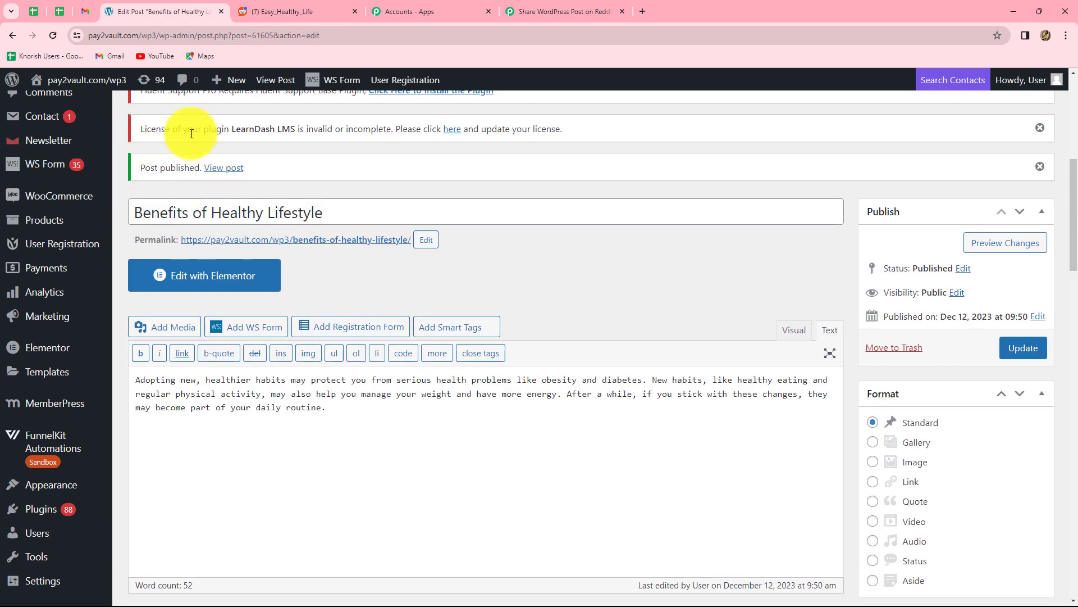
- Switch to the Pabbly Connect workflow and examine the captured webhook response, including the post's title, content and link
left_click(531, 15)
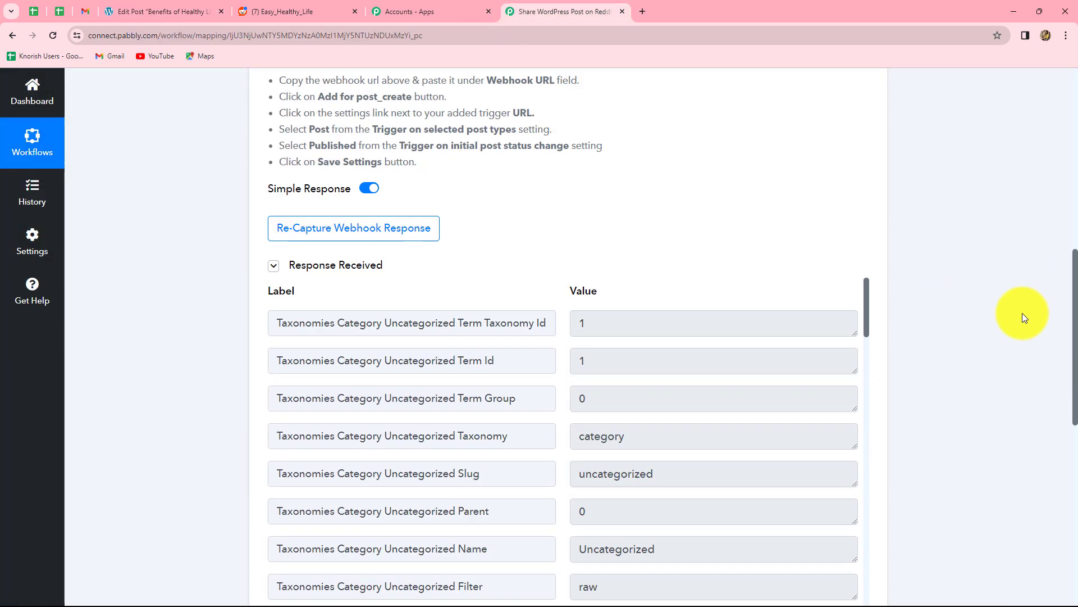
scroll(1022, 312, "down", 2)
scroll(558, 279, "down", 1)
scroll(423, 385, "up", 1)
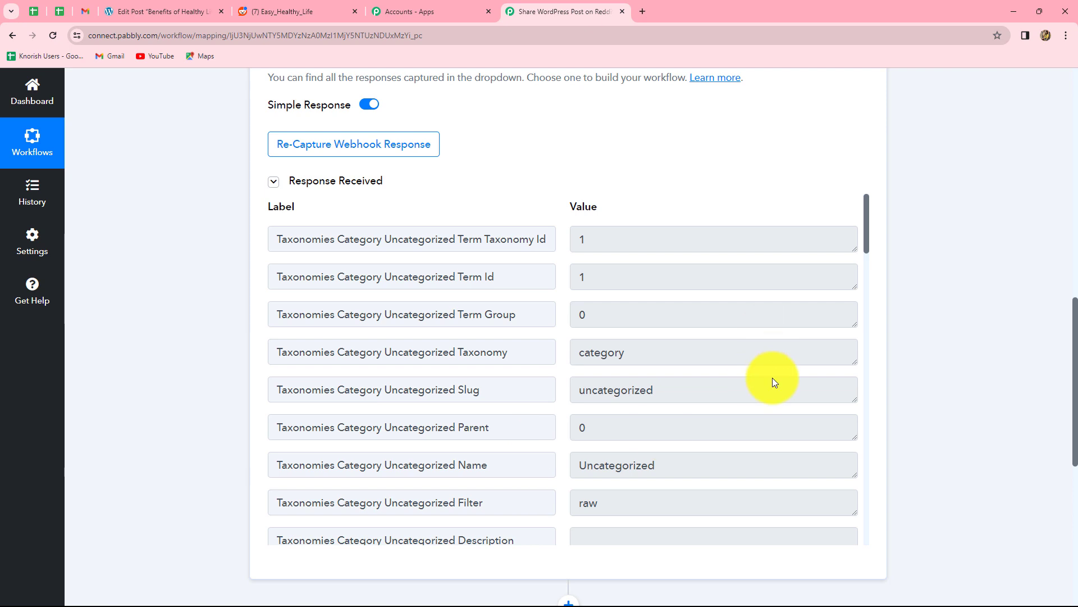
scroll(773, 382, "down", 8)
scroll(772, 377, "up", 3)
scroll(705, 373, "down", 15)
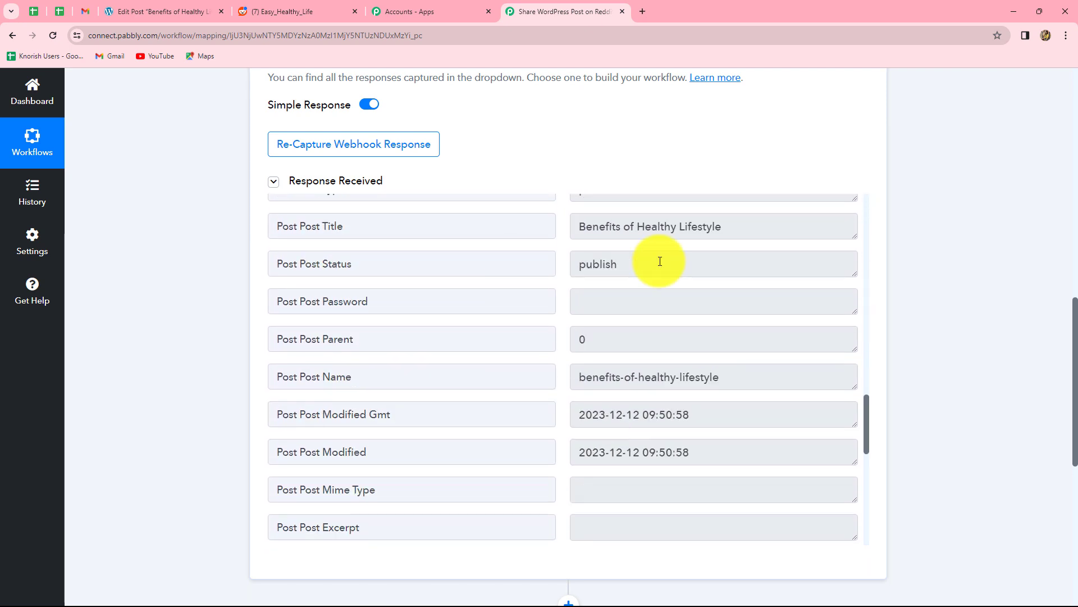
scroll(591, 369, "down", 5)
scroll(591, 369, "down", 3)
scroll(589, 370, "up", 1)
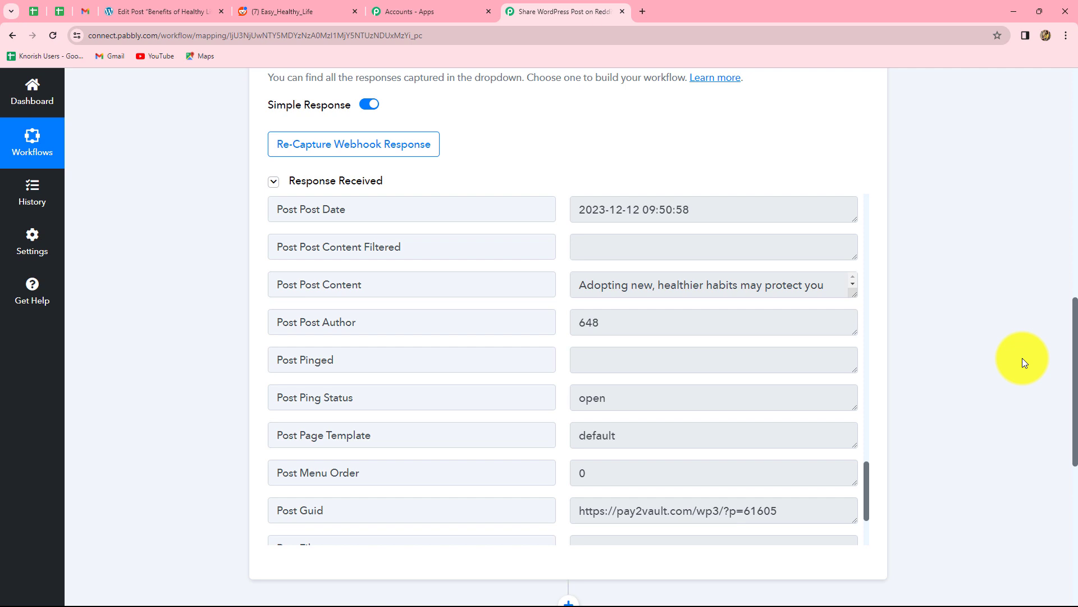
- Set Reddit as the workflow's action app with Submit a Text Post as the action event
scroll(1022, 358, "down", 2)
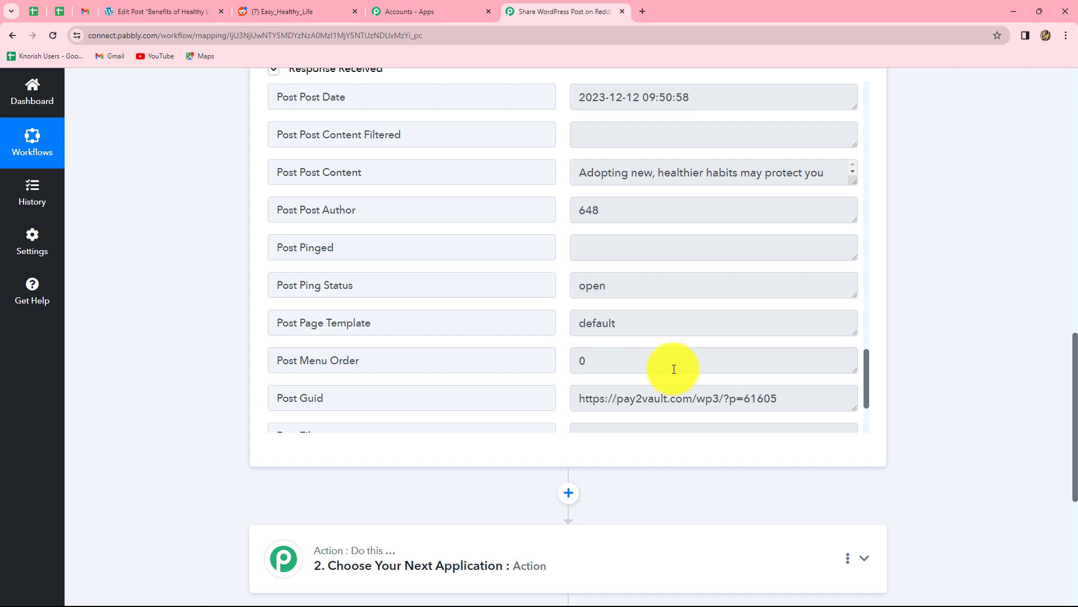
scroll(412, 293, "down", 5)
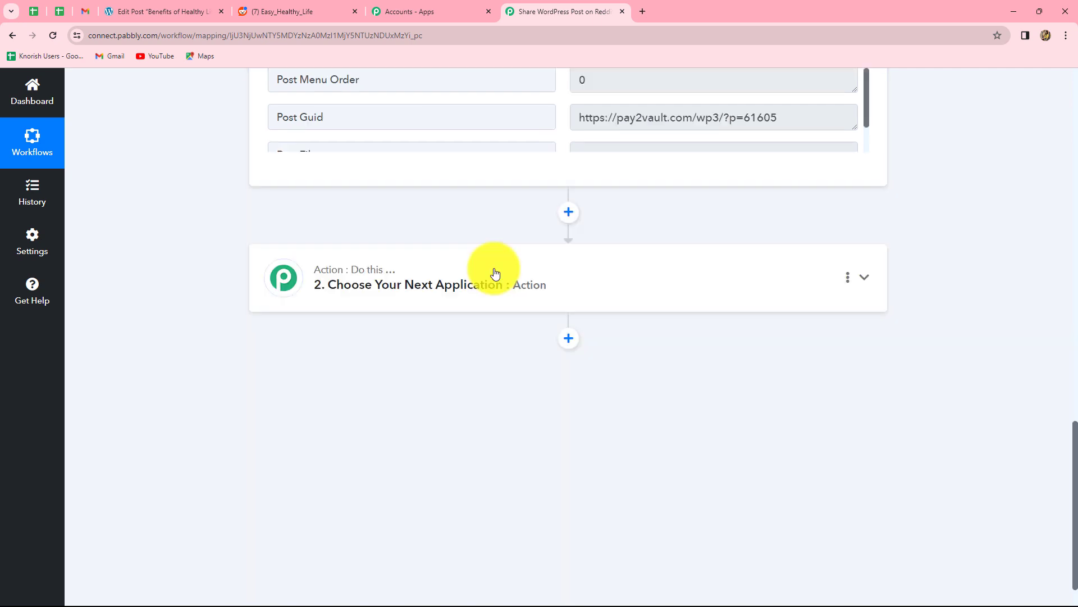
left_click(411, 293)
left_click(316, 312)
type("Reddit")
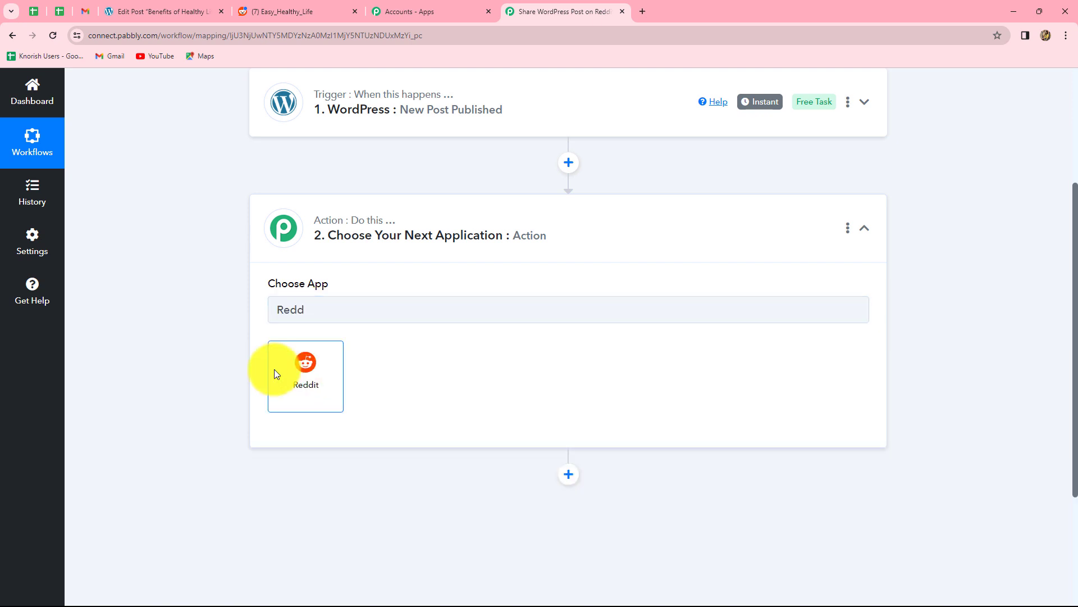
left_click(298, 376)
left_click(296, 372)
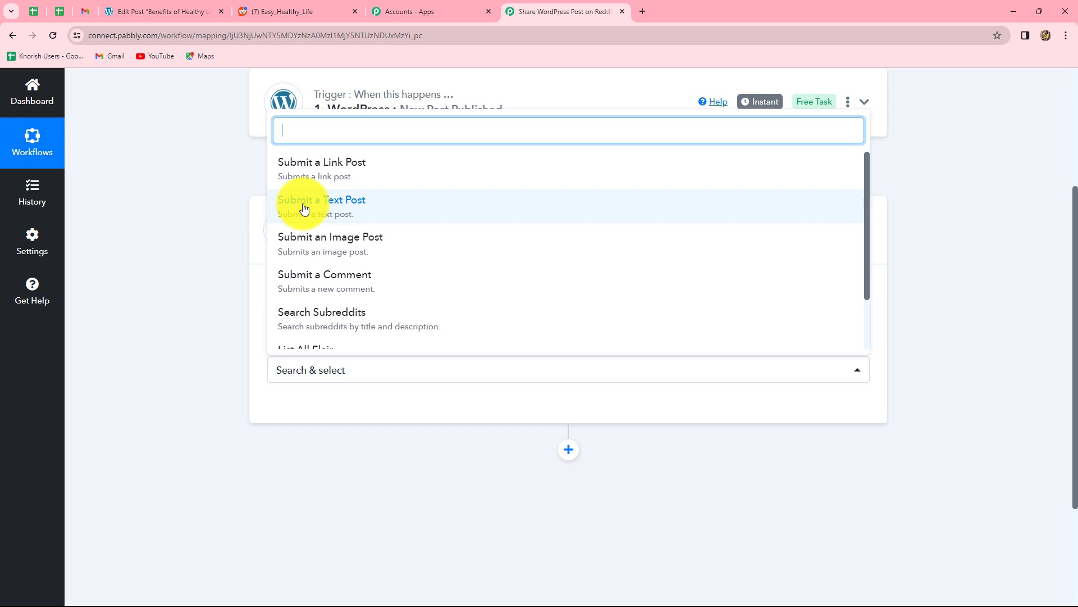
left_click(327, 211)
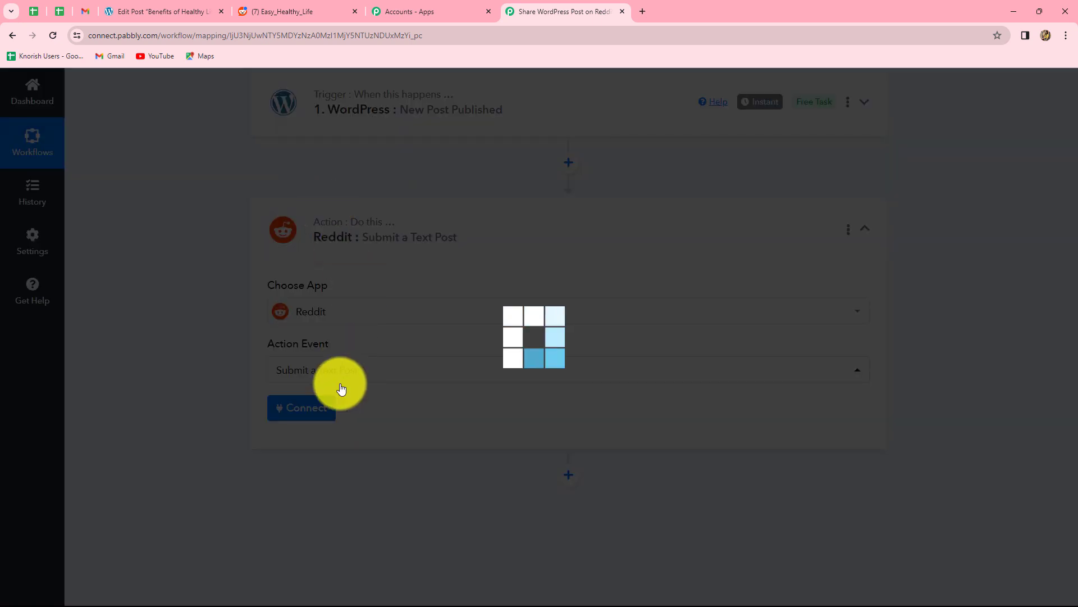
- Connect the Reddit action through the existing connection Reddit #5 and review its required post fields
left_click(303, 406)
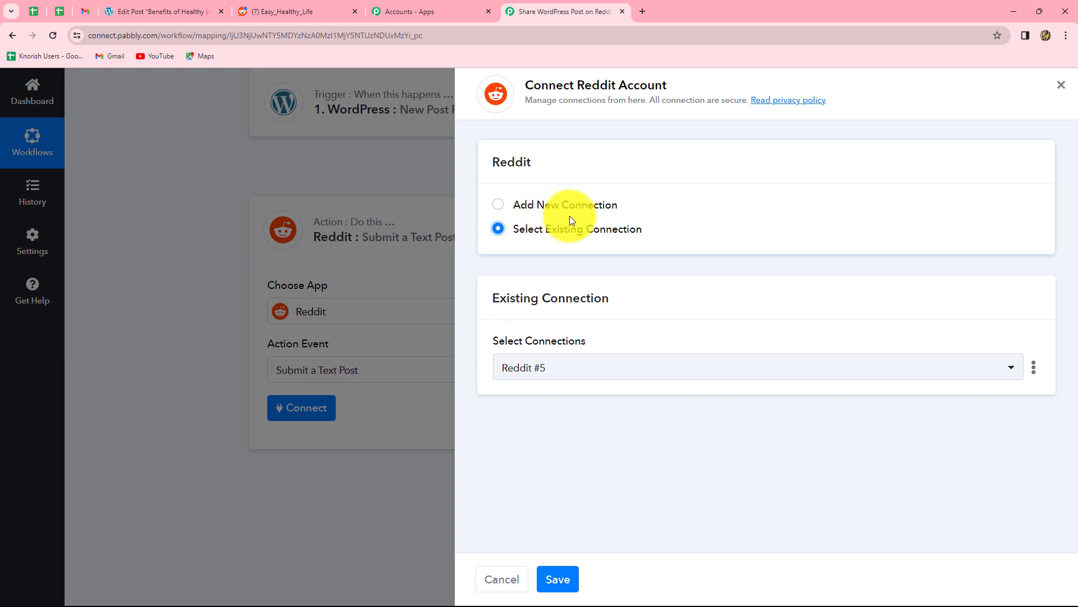
left_click(558, 579)
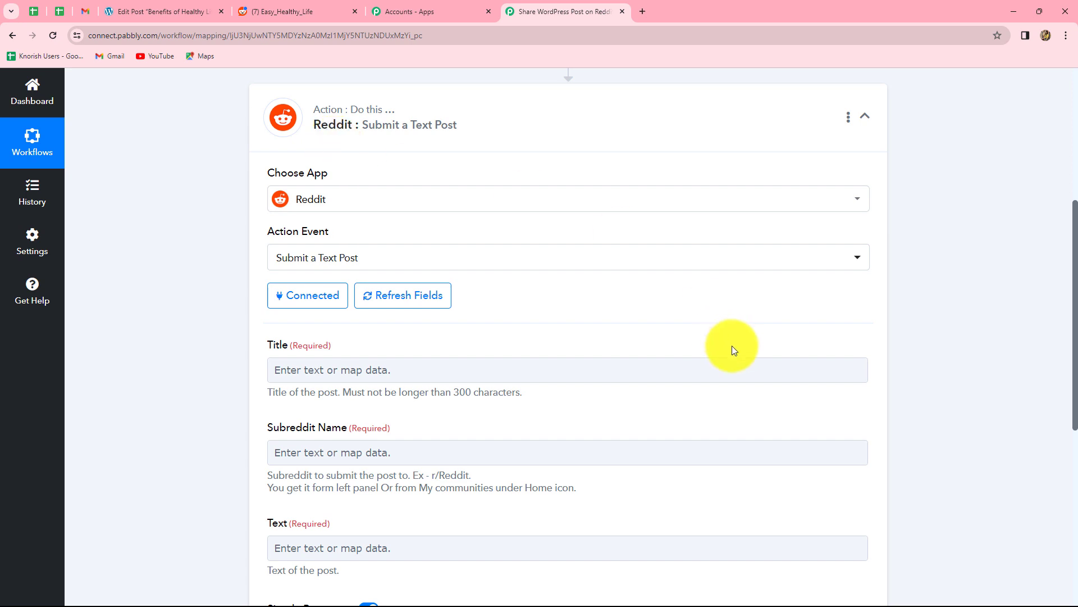
scroll(349, 207, "down", 3)
left_click(393, 376)
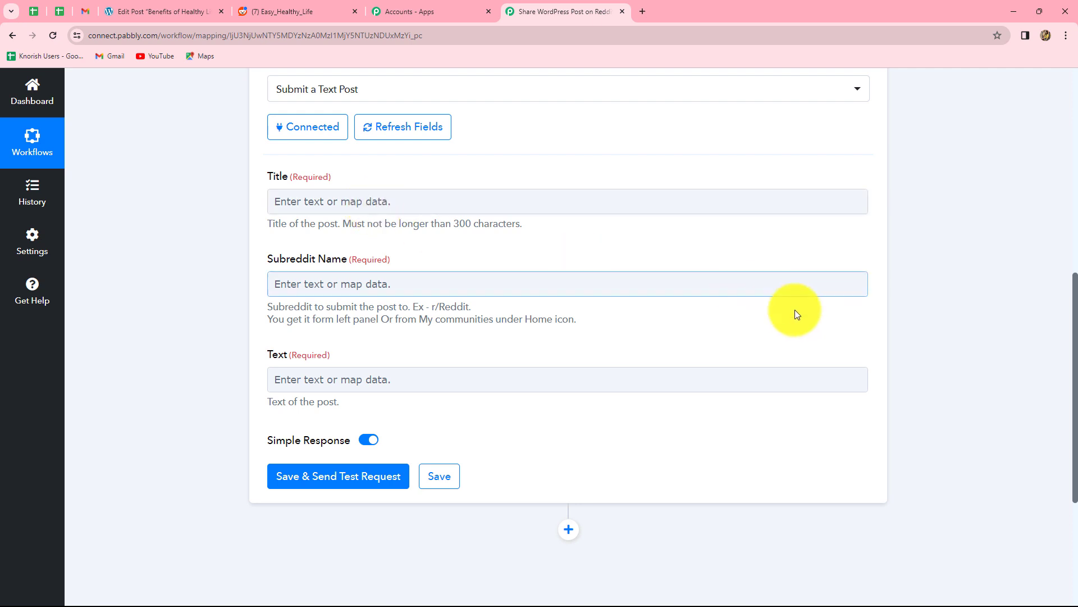
scroll(806, 316, "up", 7)
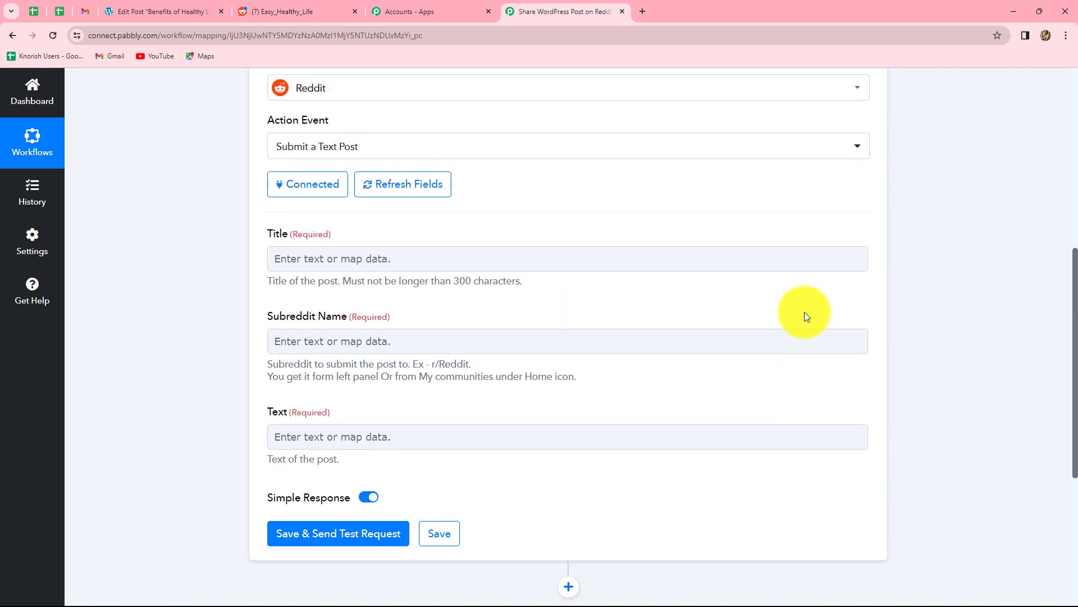
scroll(806, 316, "down", 6)
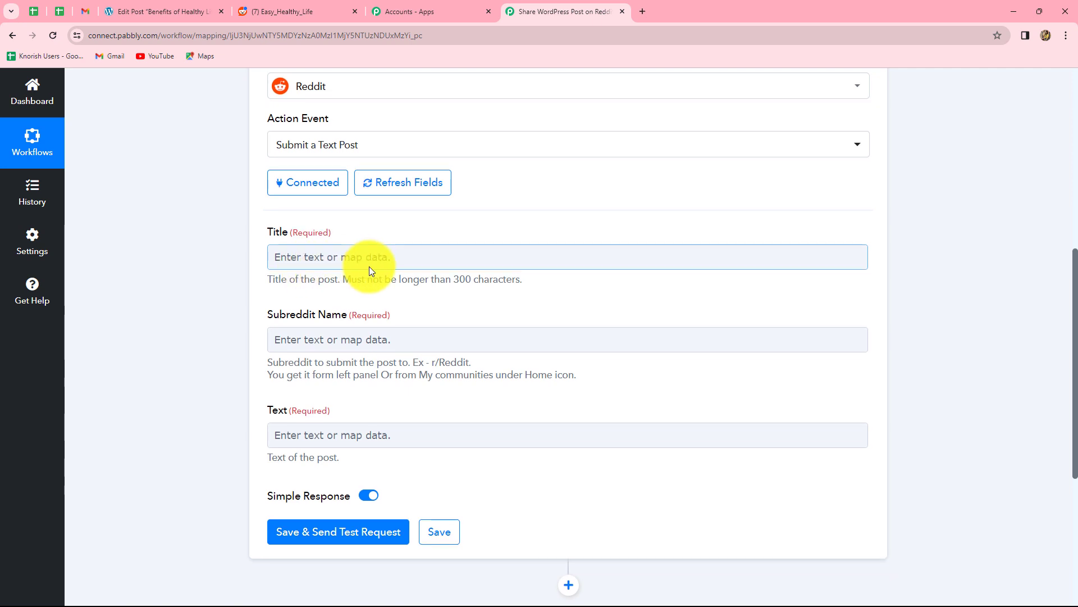
scroll(355, 213, "down", 1)
- Map the Reddit post's Title to the Post Post Title value from the WordPress: New Post Published step
left_click(354, 202)
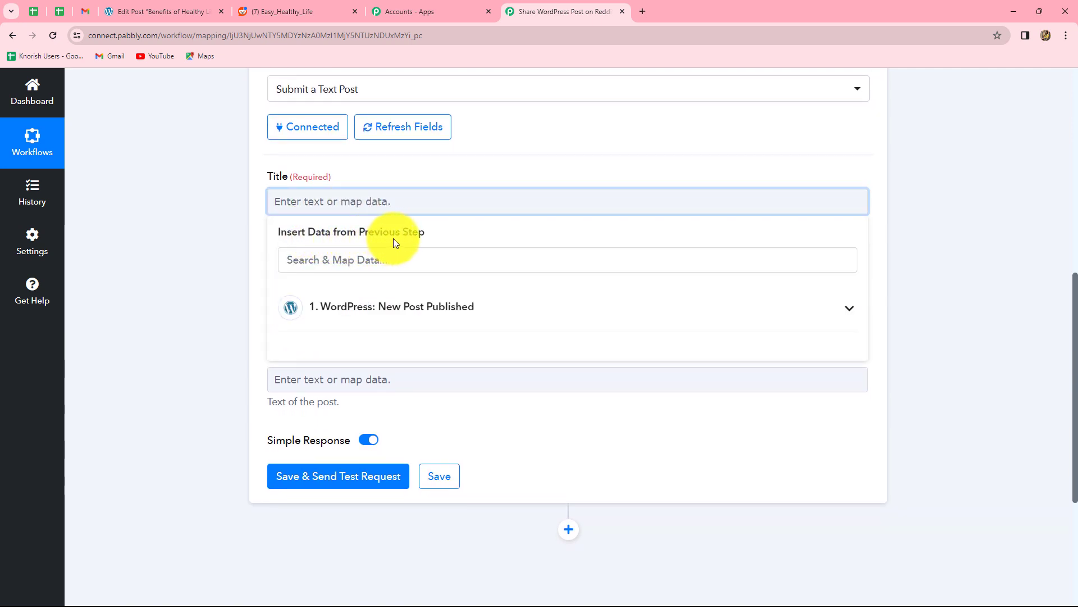
left_click(362, 314)
scroll(435, 424, "down", 3)
scroll(437, 421, "down", 10)
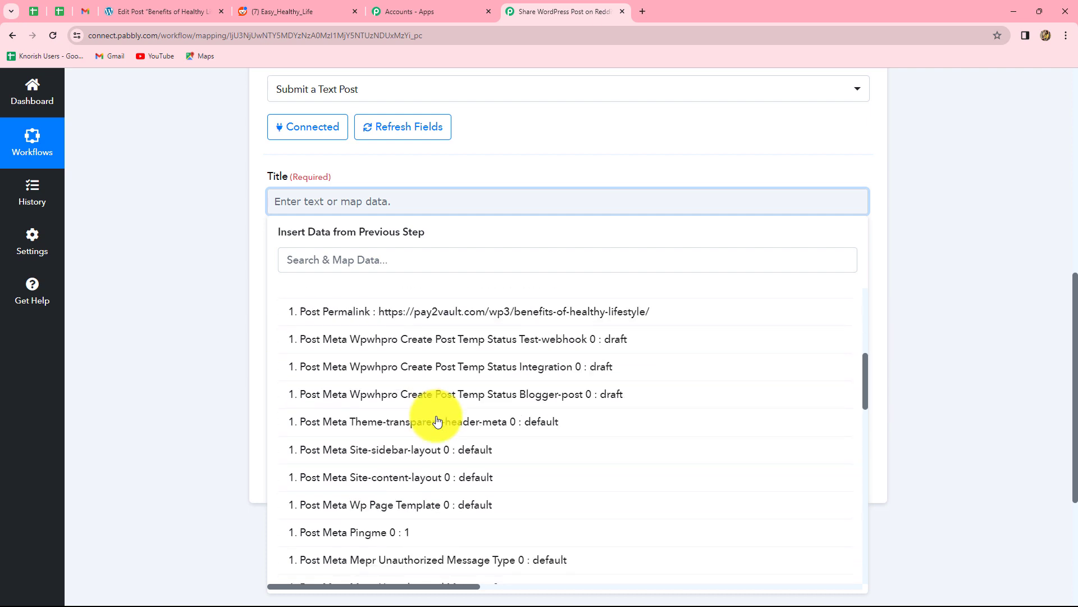
scroll(437, 421, "down", 3)
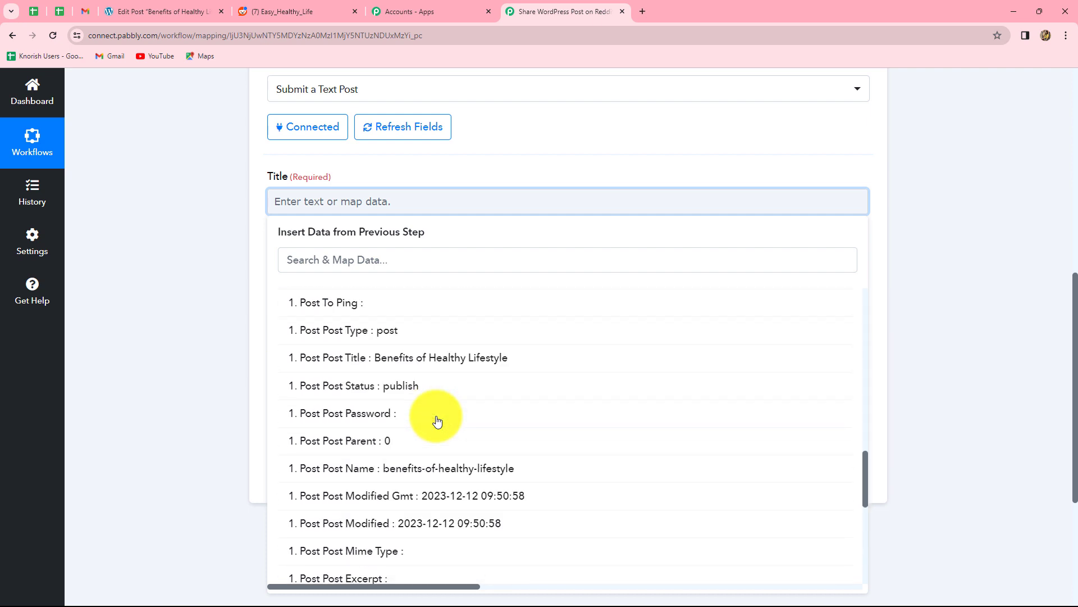
scroll(438, 421, "up", 1)
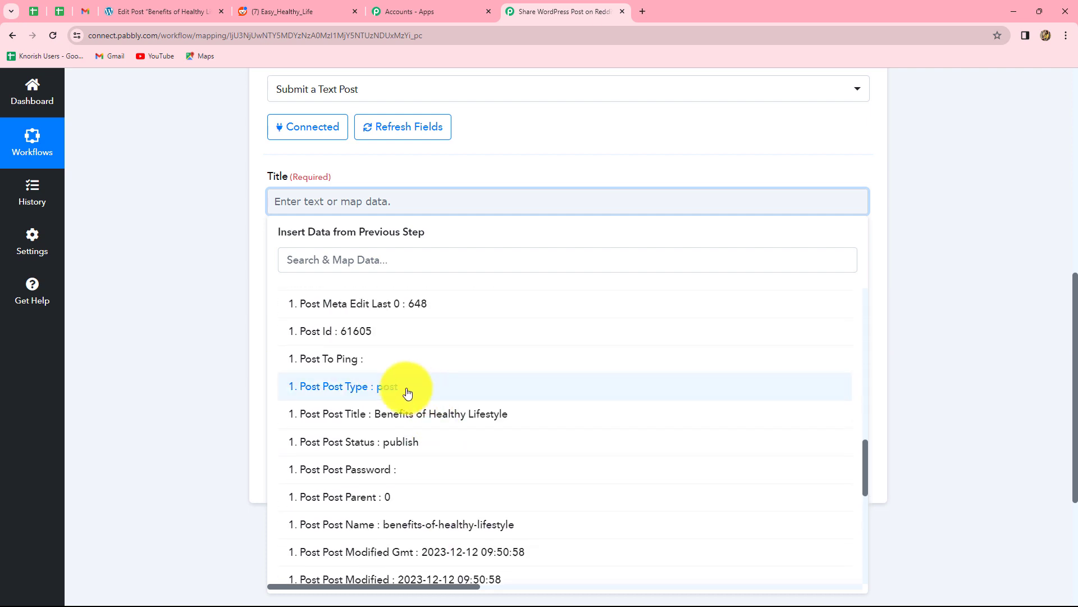
left_click(437, 415)
left_click(949, 272)
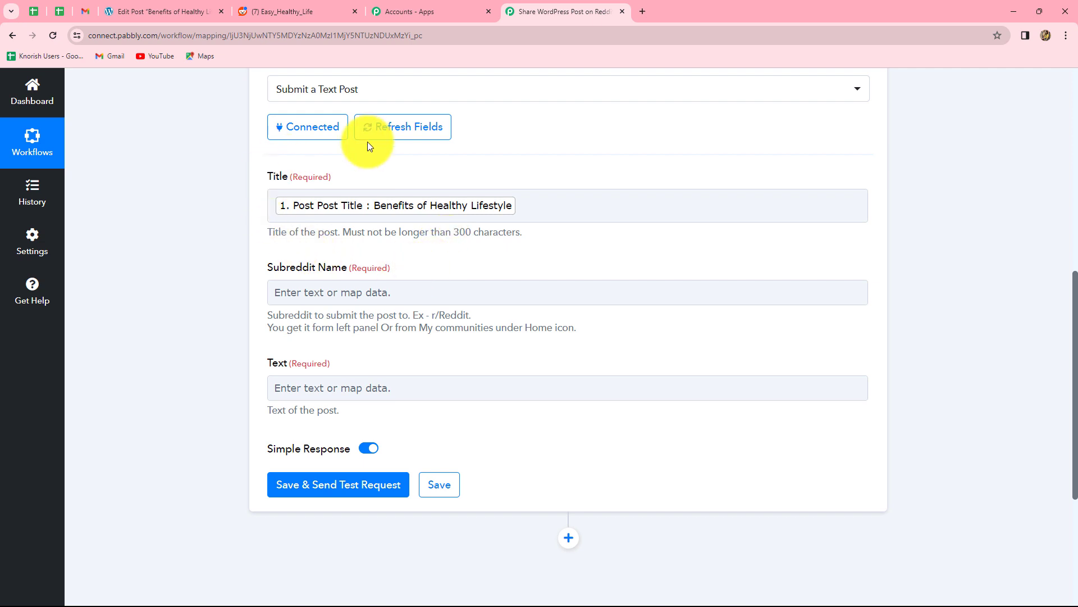
- Map the Reddit post's Text to the Post Post Content value, searching the WordPress data for "conte"
scroll(582, 289, "down", 3)
left_click(273, 217)
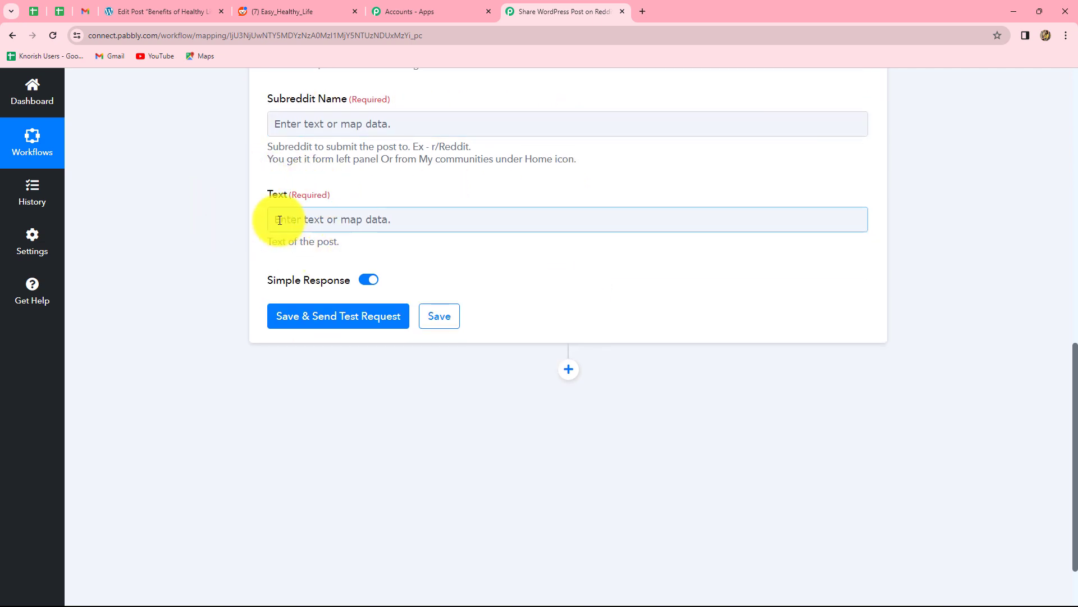
left_click(322, 221)
left_click(349, 326)
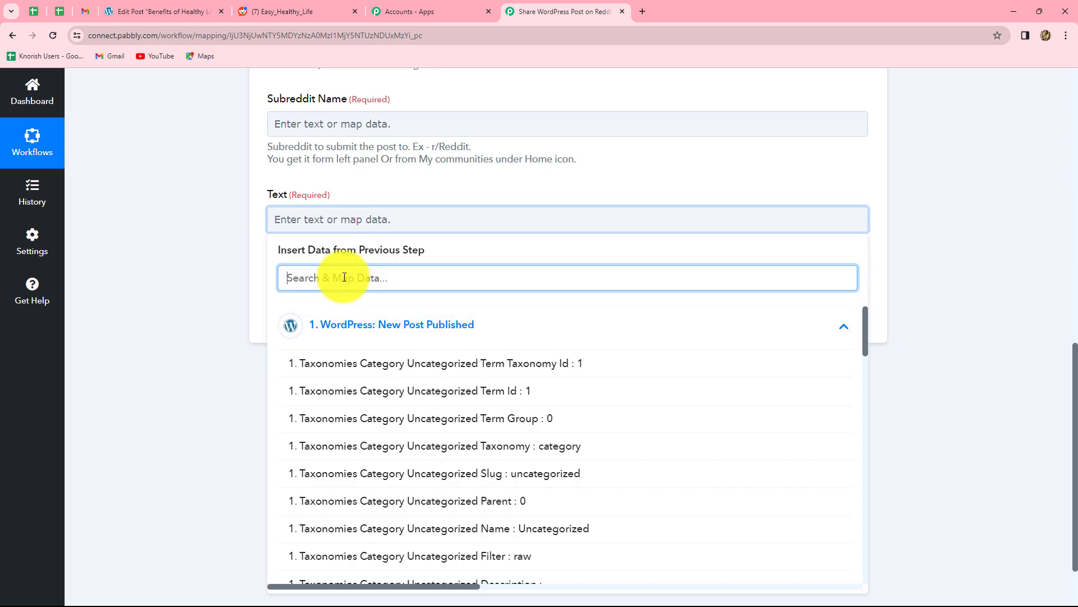
type("con")
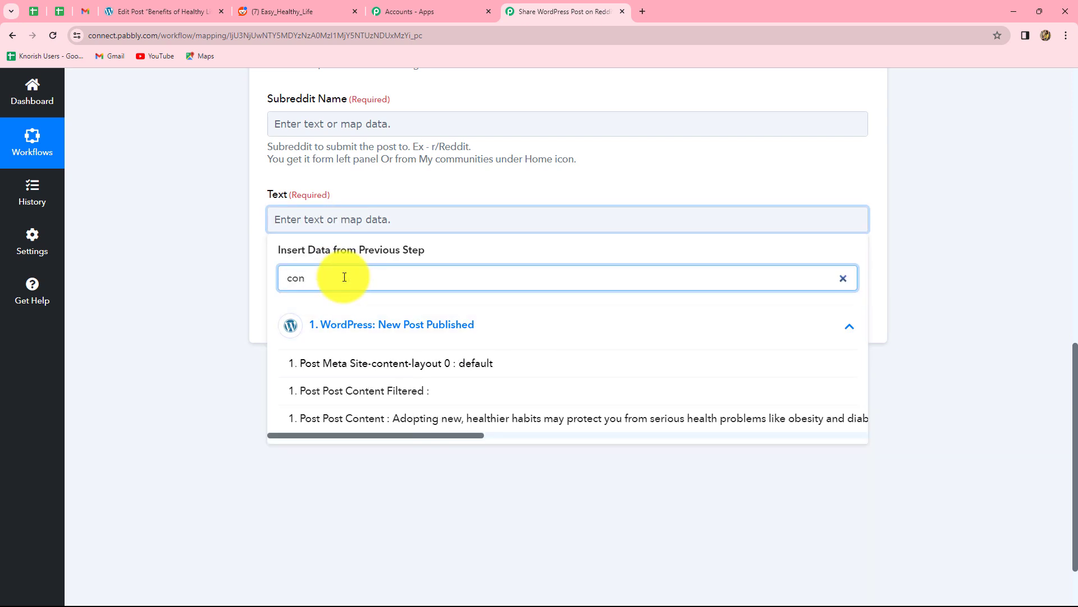
type("te")
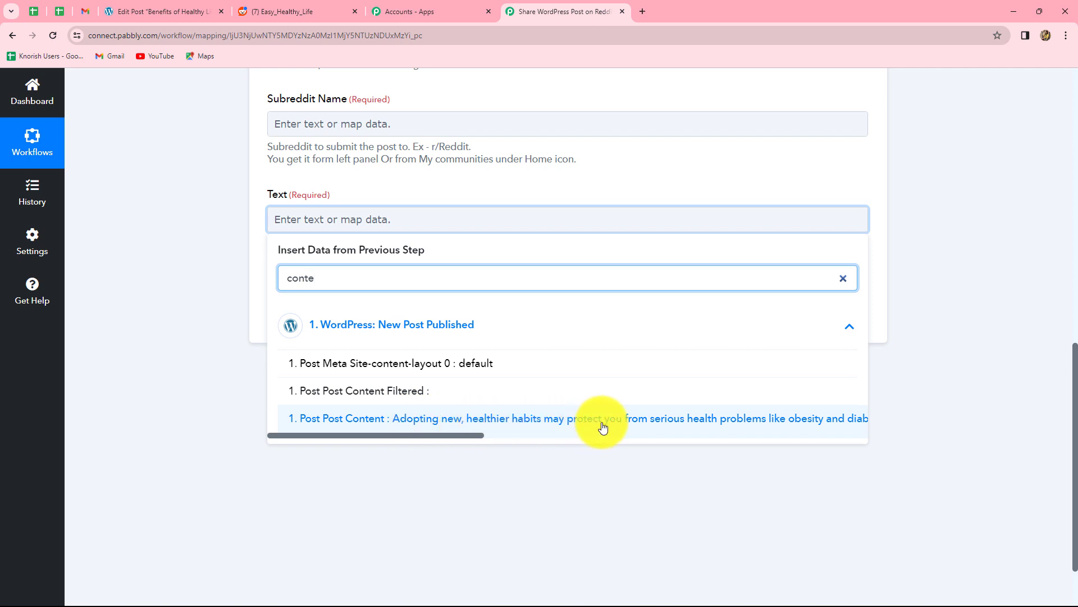
left_click(702, 422)
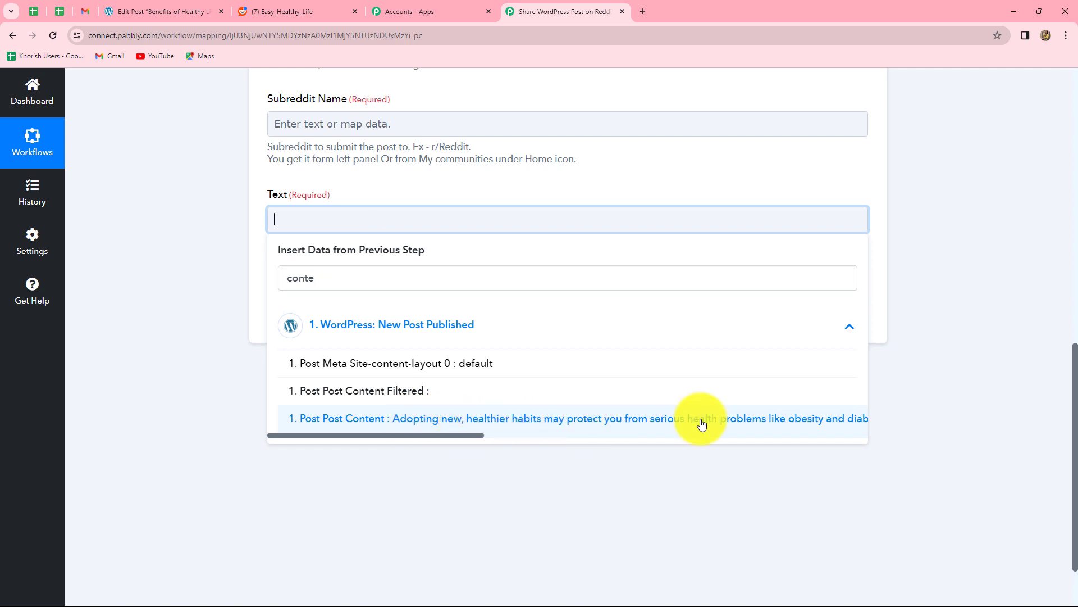
left_click(702, 423)
left_click(966, 264)
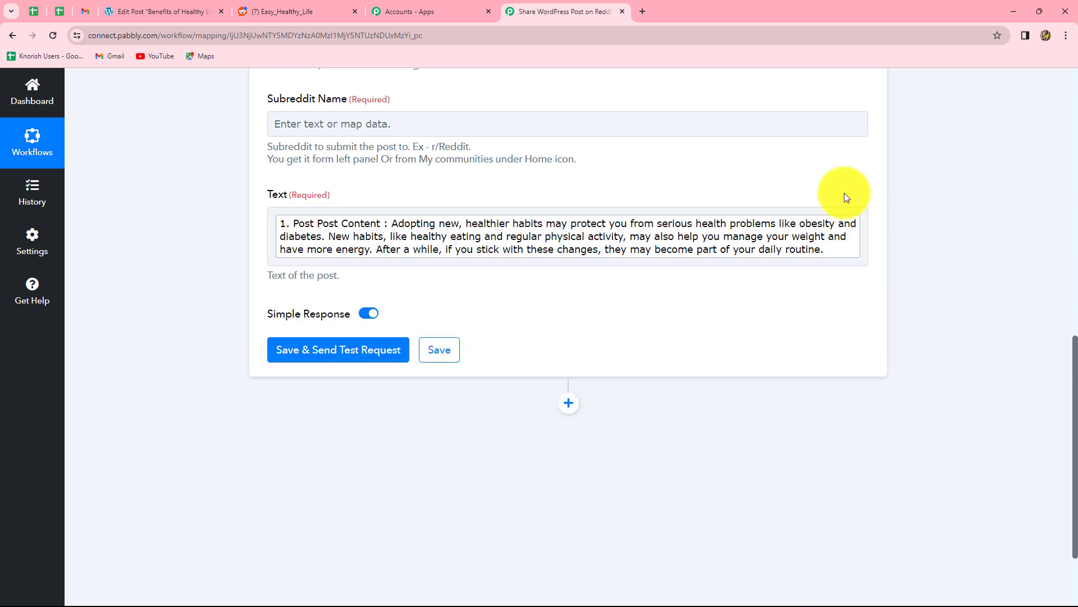
- Copy the community name Easy_Healthy_Life from the Reddit page's URL and enter it as the workflow's Subreddit Name
scroll(639, 330, "up", 2)
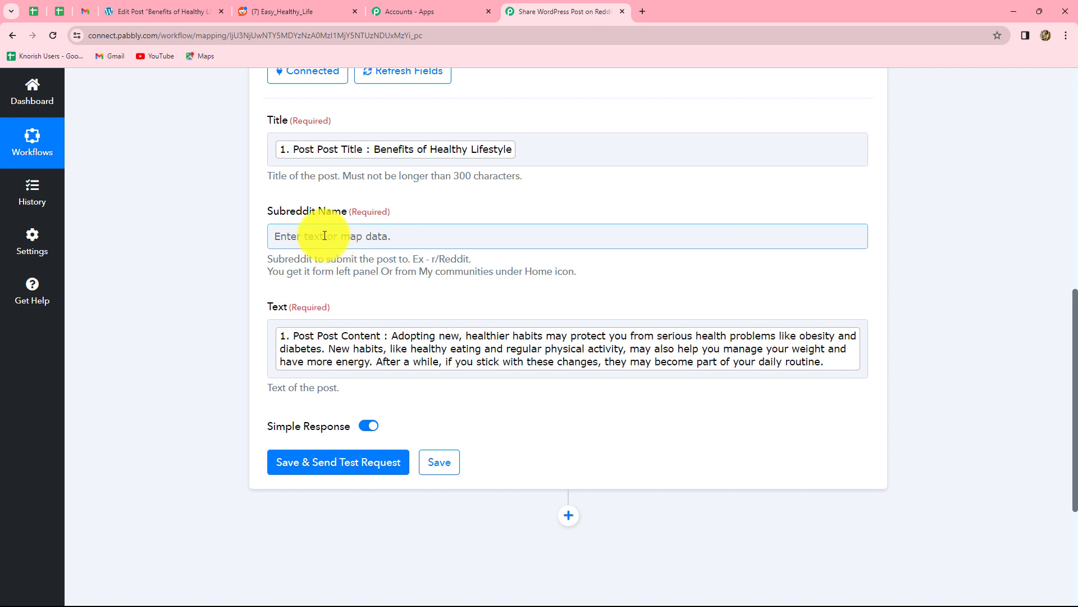
left_click(287, 9)
scroll(310, 319, "up", 3)
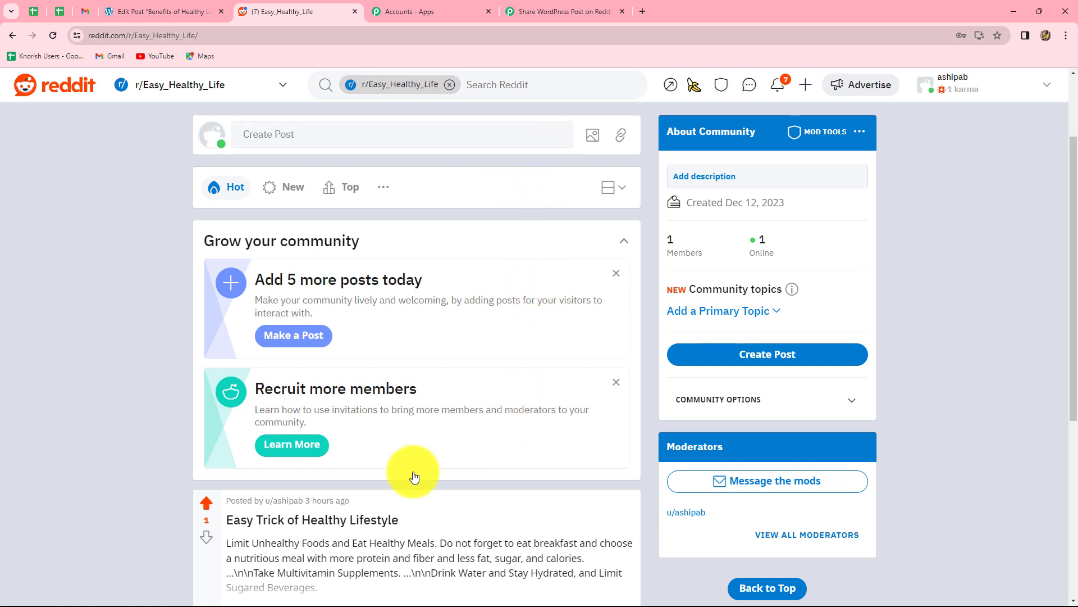
left_click(514, 8)
left_click(303, 12)
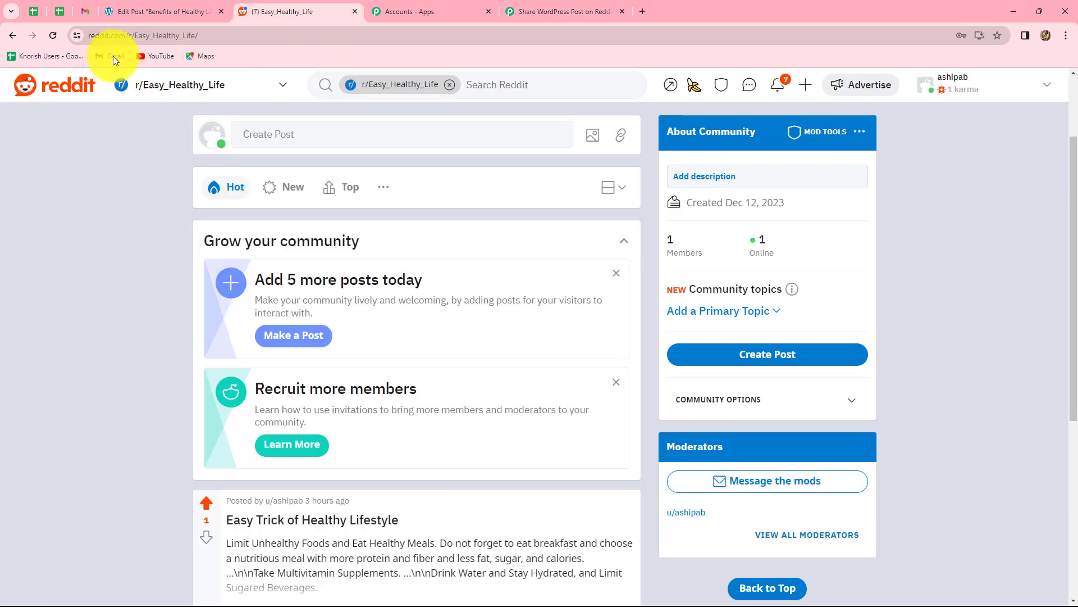
left_click(186, 35)
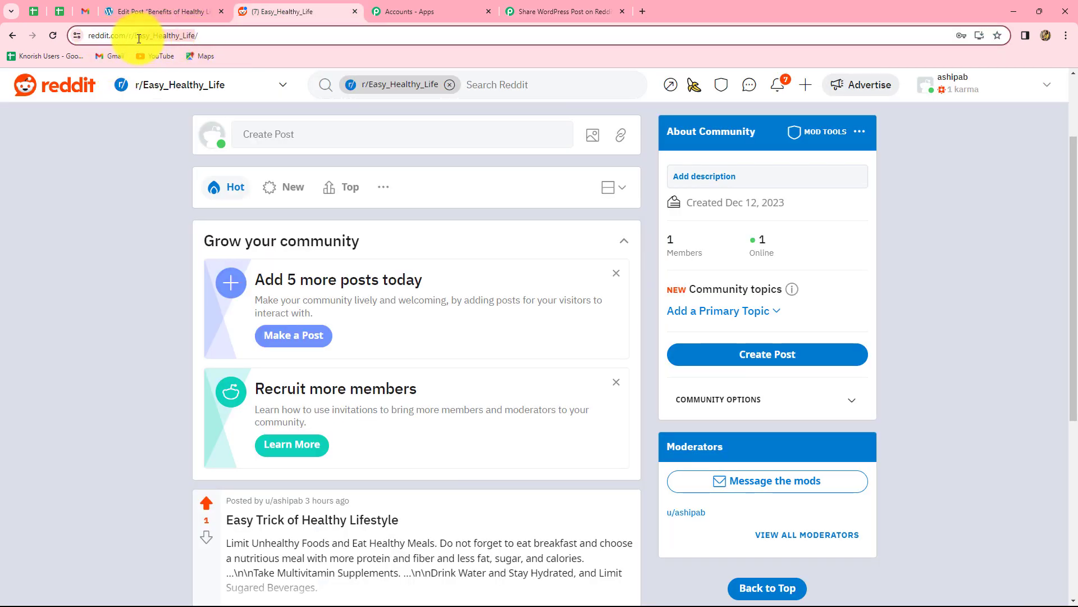
double_click(139, 38)
key("ctrl+c")
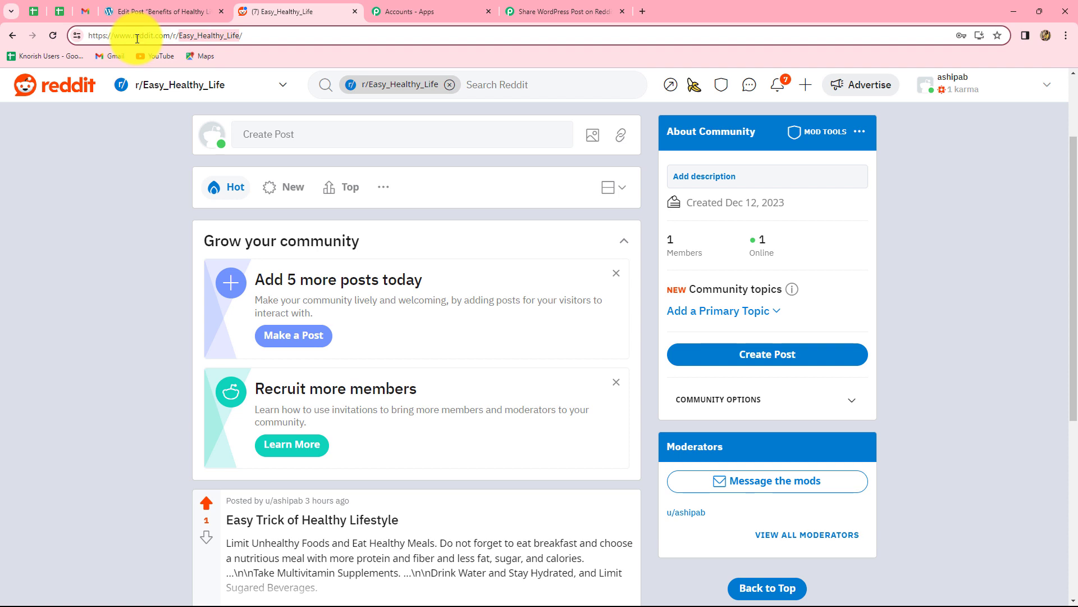
left_click(545, 11)
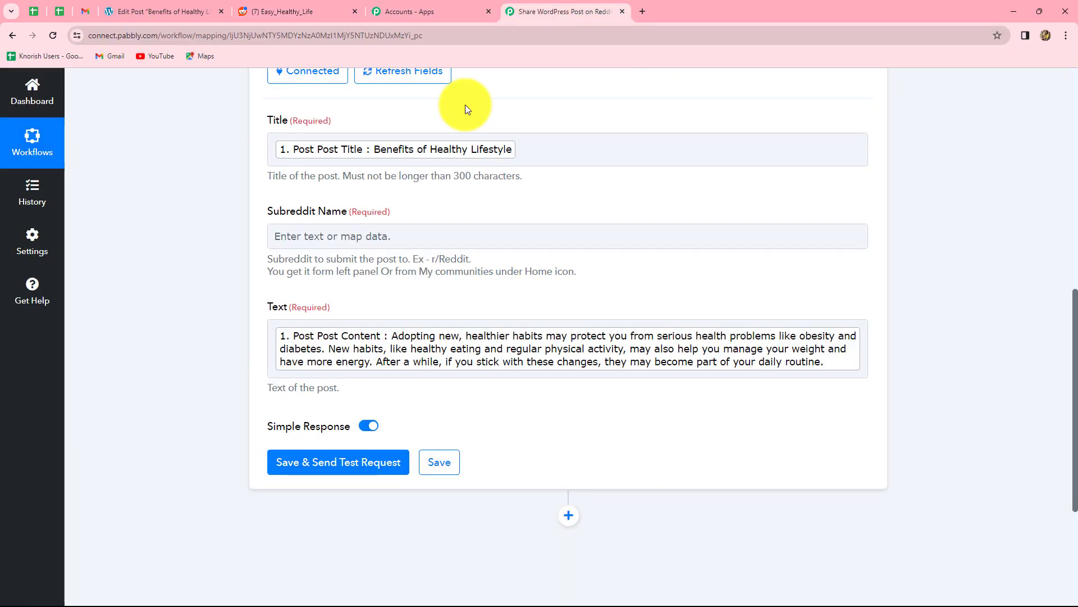
left_click(319, 230)
key("ctrl+v")
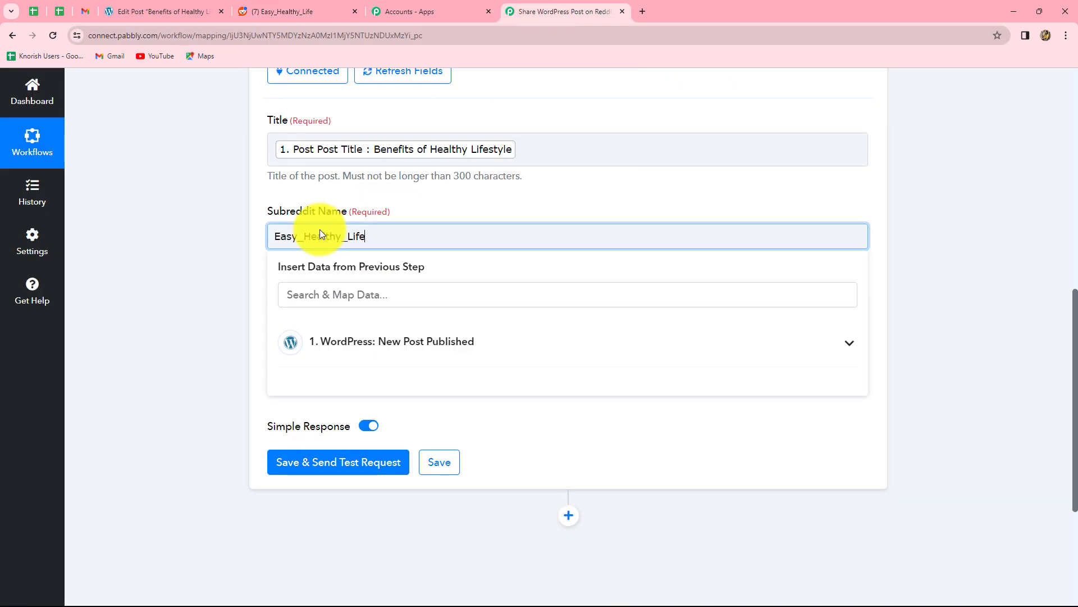
left_click(299, 222)
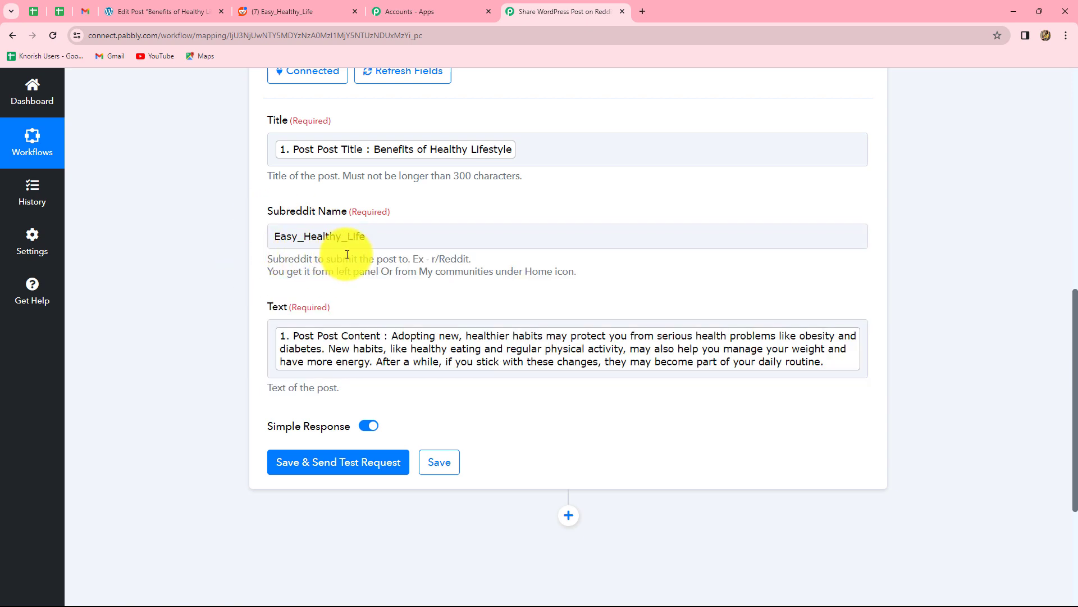
- Save the Reddit action with a test request and check the reloaded Easy_Healthy_Life community for the submitted post
left_click(311, 468)
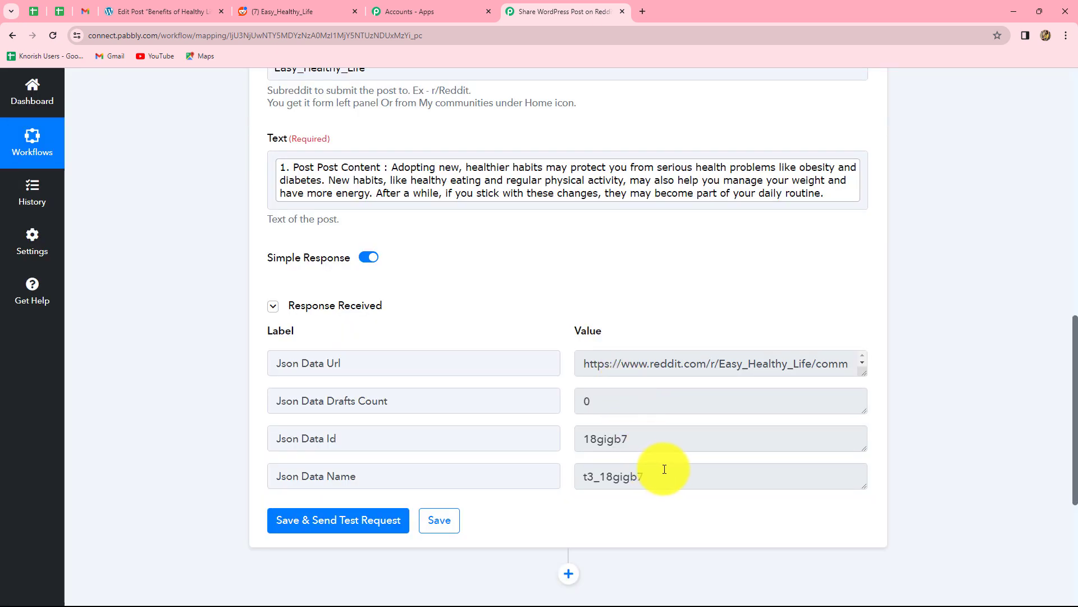
left_click_drag(640, 437, 638, 390)
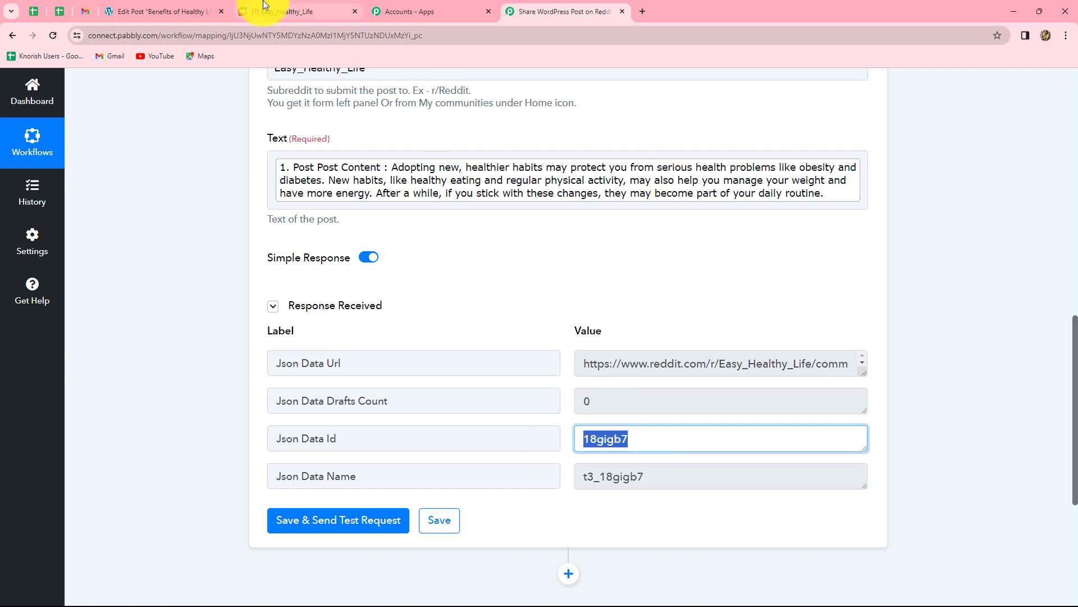
left_click(280, 12)
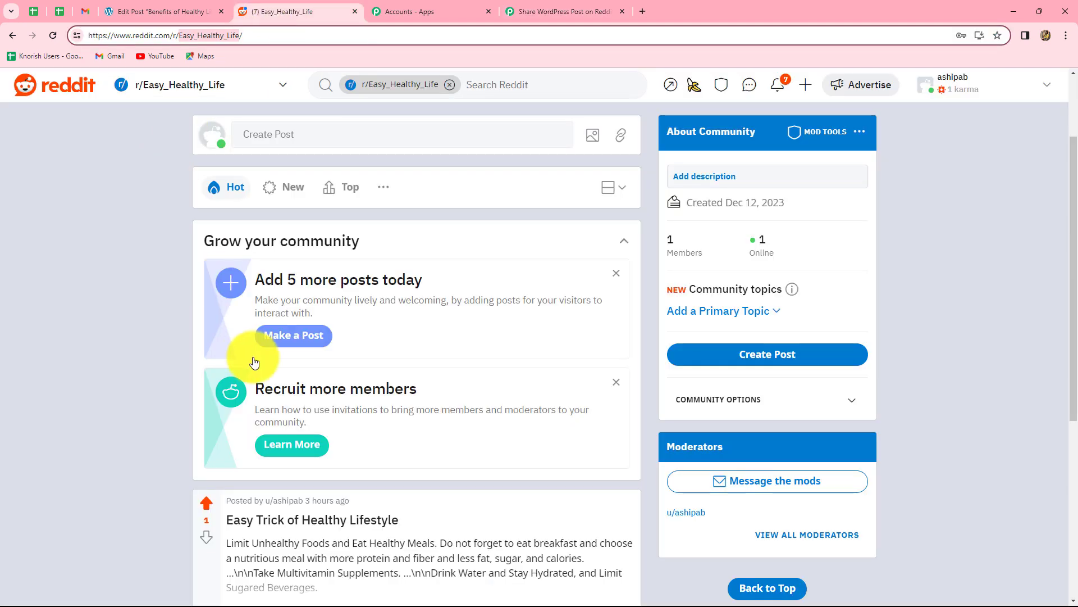
scroll(251, 361, "down", 3)
left_click(52, 35)
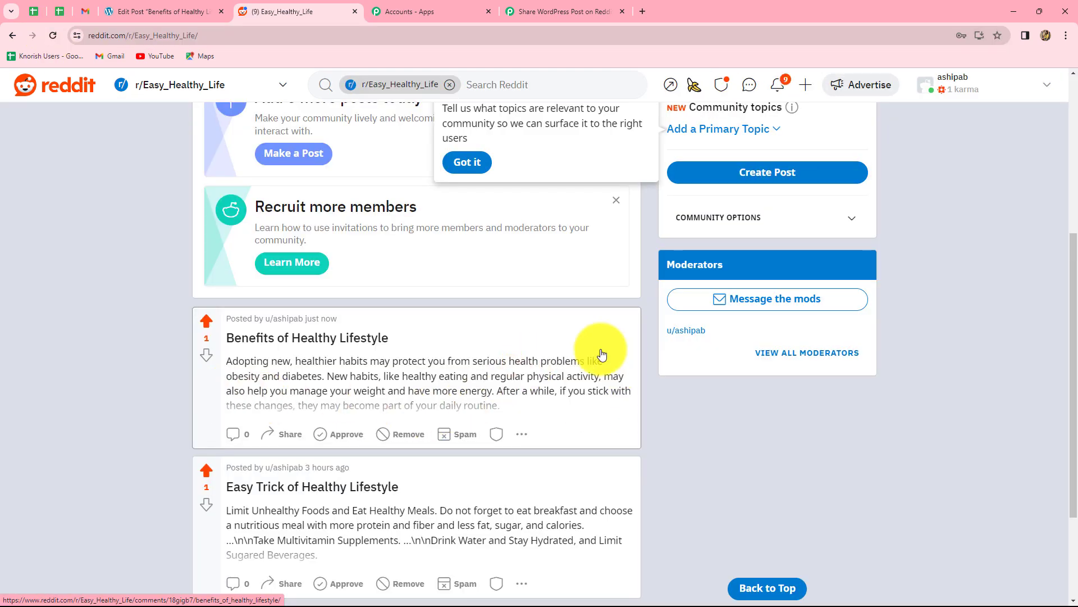
left_click(241, 349)
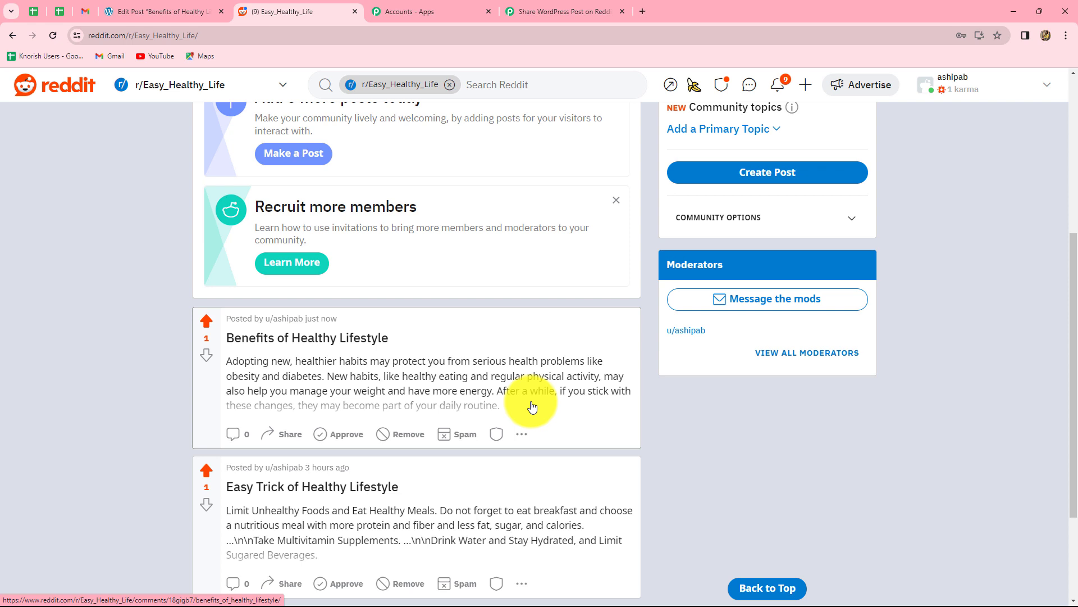
- Switch to WordPress and start a new post titled "Hacks to Achieve a Healthy Lifestyle"
key("ctrl+Page_Up")
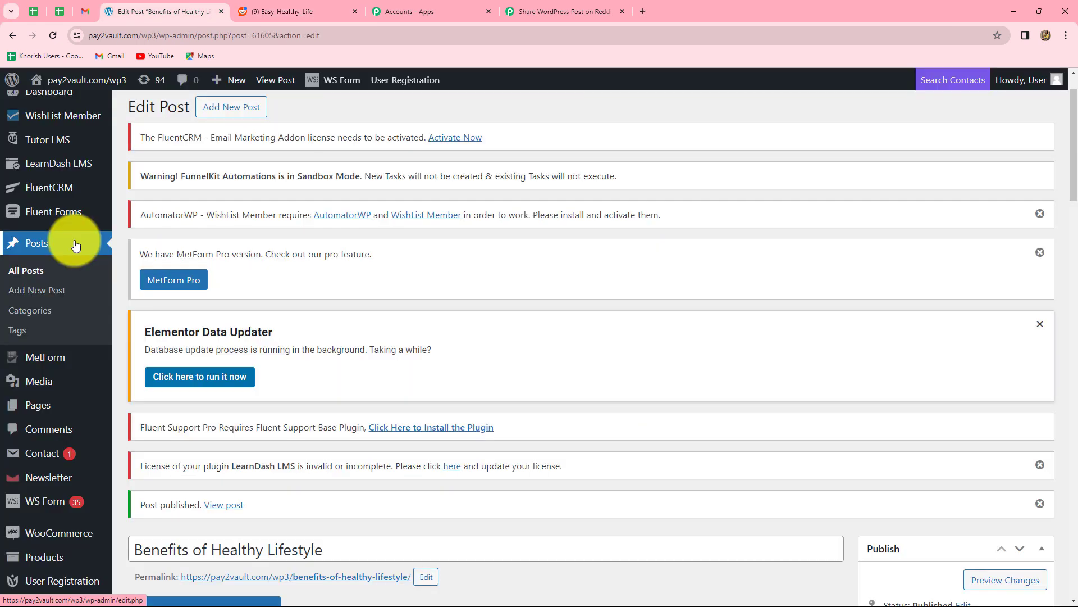
left_click(35, 291)
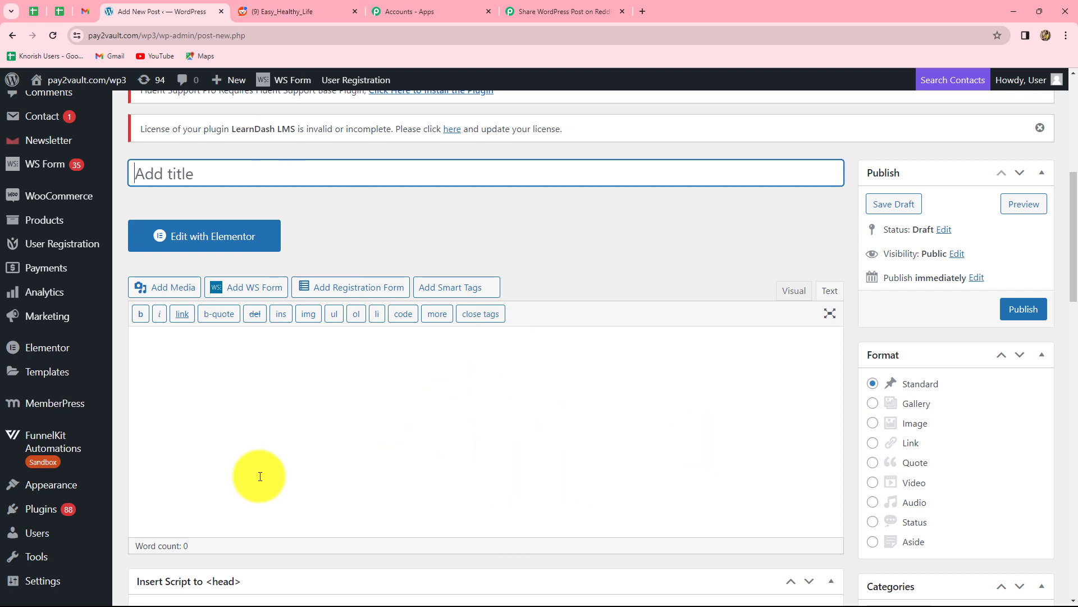
left_click(271, 8)
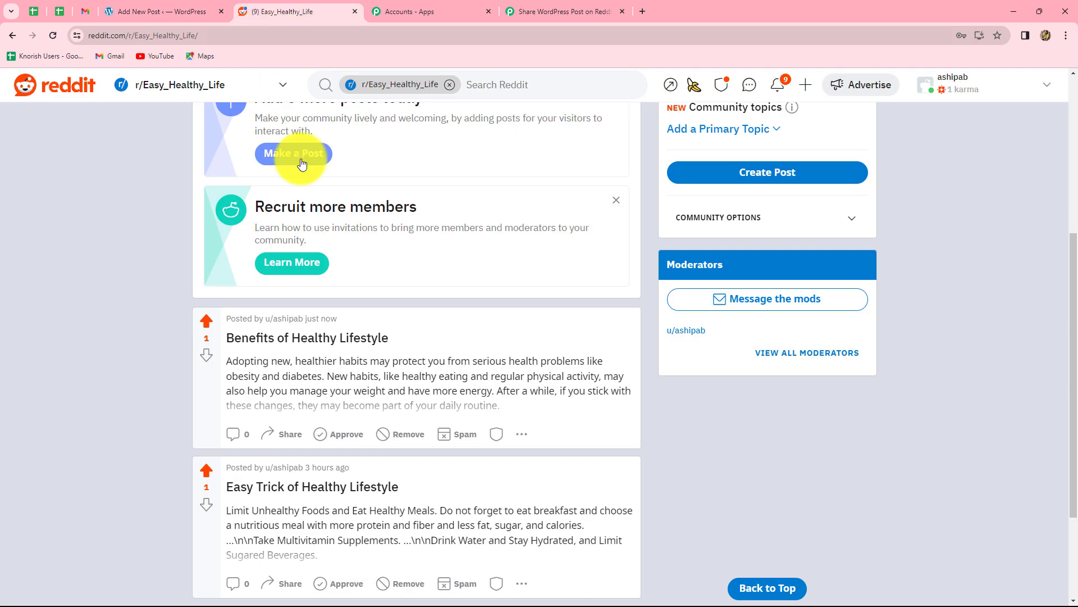
left_click(155, 7)
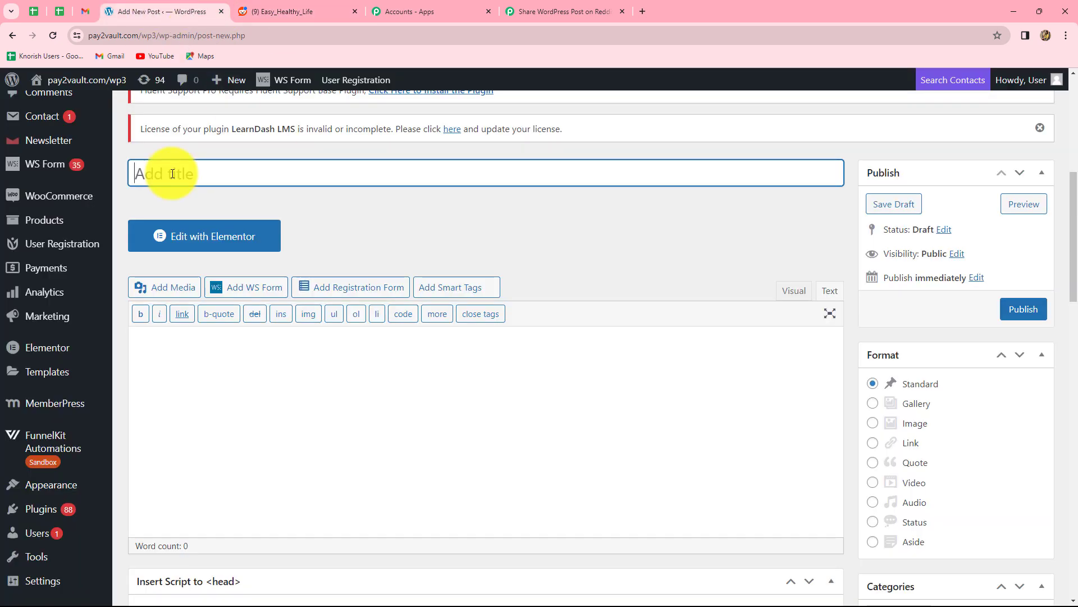
type("Hacks to Achieve a Healthy Lifestyle")
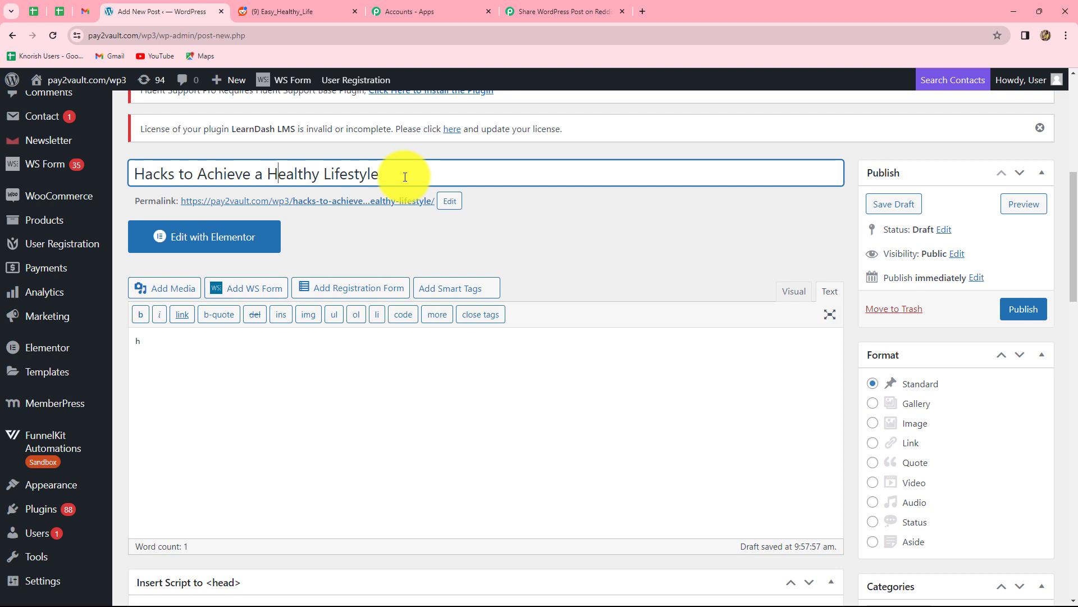
- Replace the stray body text with five healthy-living tips, from morning lemon water to a baking soda produce scrub, and publish the post
left_click(409, 464)
key("BackSpace")
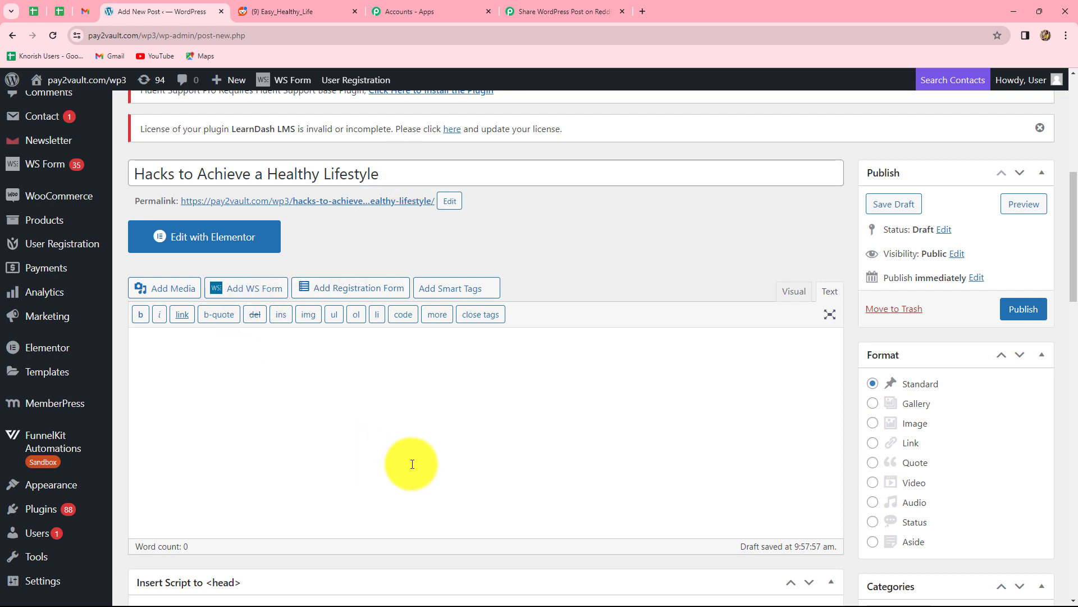
type("Kickstart your morning with lemon water. ... Sweat it out before you hop in the shower. ... Never eat a bad egg again. ... Meditate to clear your mind. ... Use baking soda as a natural produce scrub.")
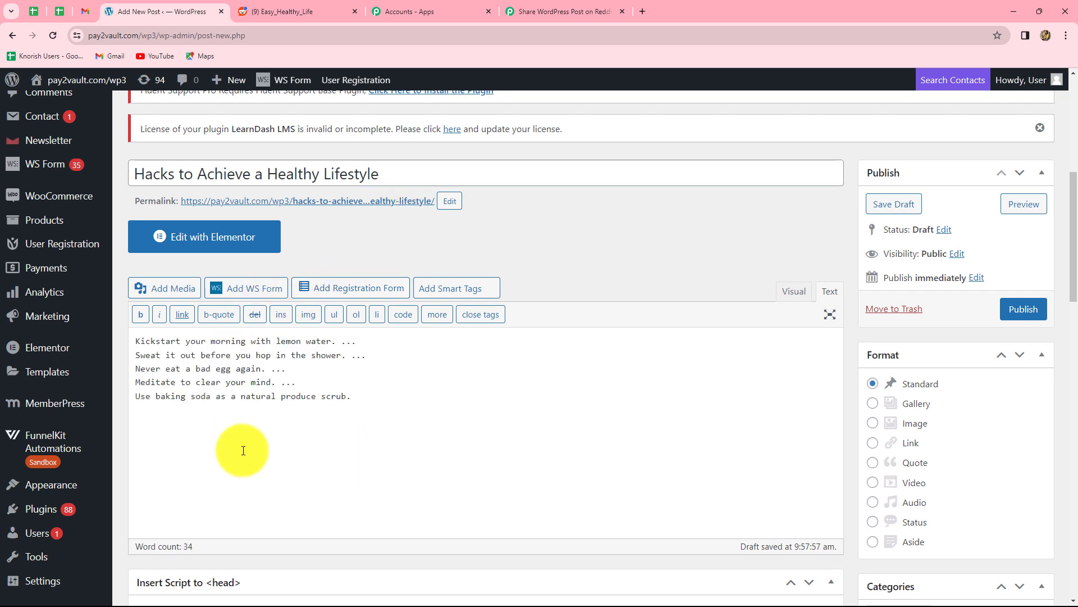
left_click(1018, 320)
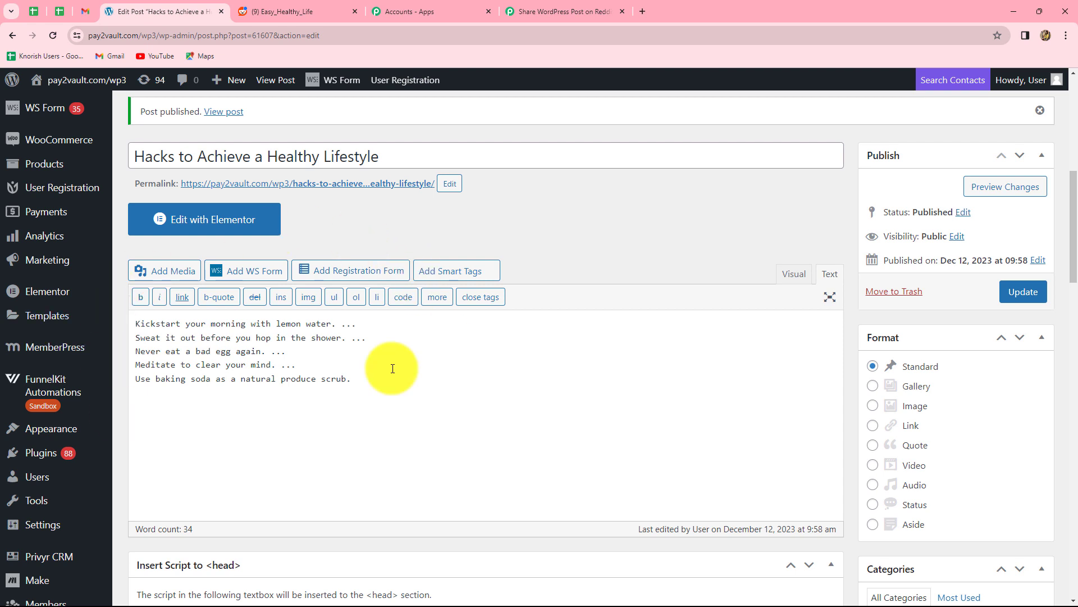
- Switch to the Easy_Healthy_Life community on Reddit, reload it and check for the "Hacks to Achieve a Healthy Lifestyle" post
left_click(282, 8)
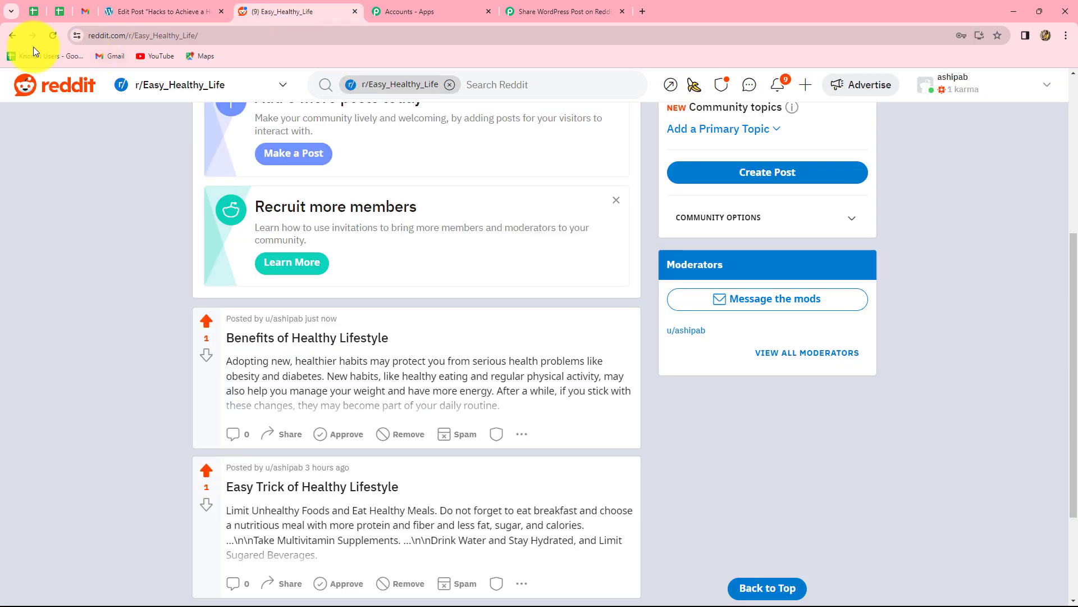
left_click(52, 36)
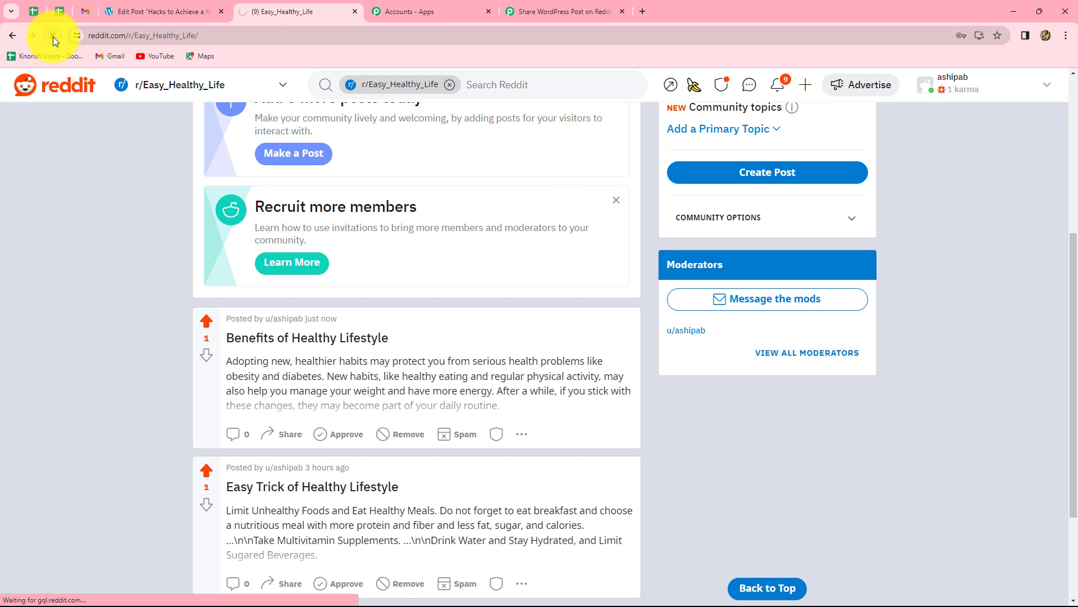
scroll(663, 289, "down", 3)
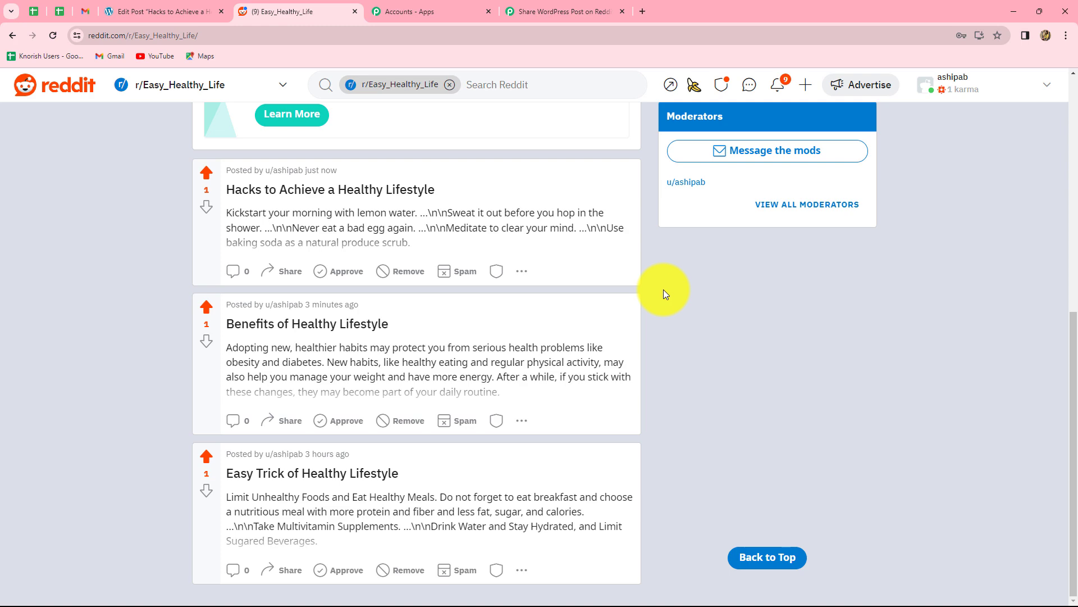
- Return to the Share WordPress Post on Reddit workflow in Pabbly Connect and collapse its Reddit action
left_click(571, 14)
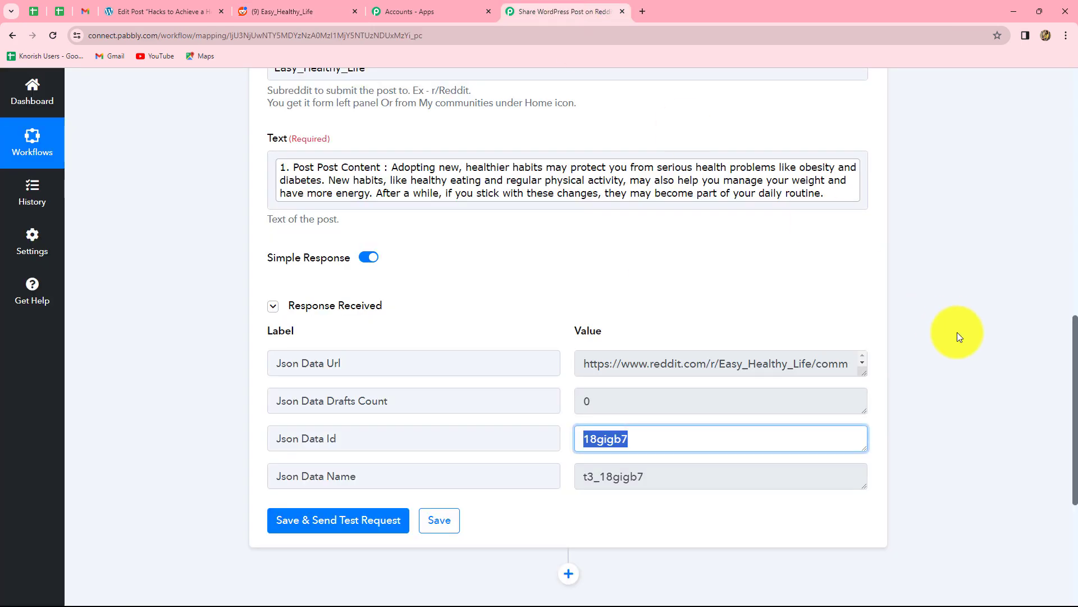
scroll(957, 332, "up", 5)
scroll(957, 332, "up", 6)
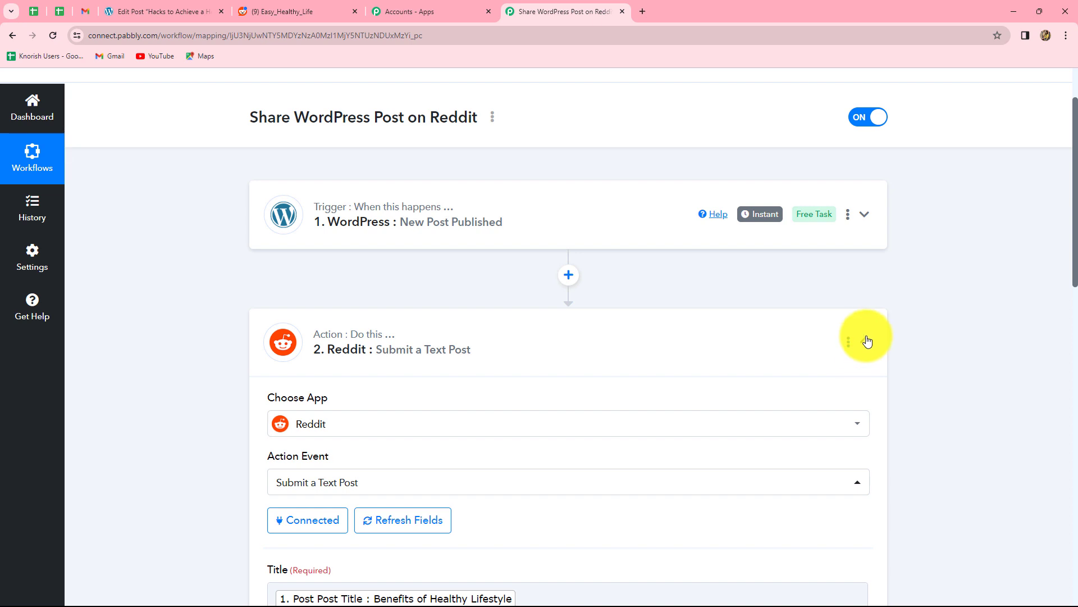
left_click(860, 338)
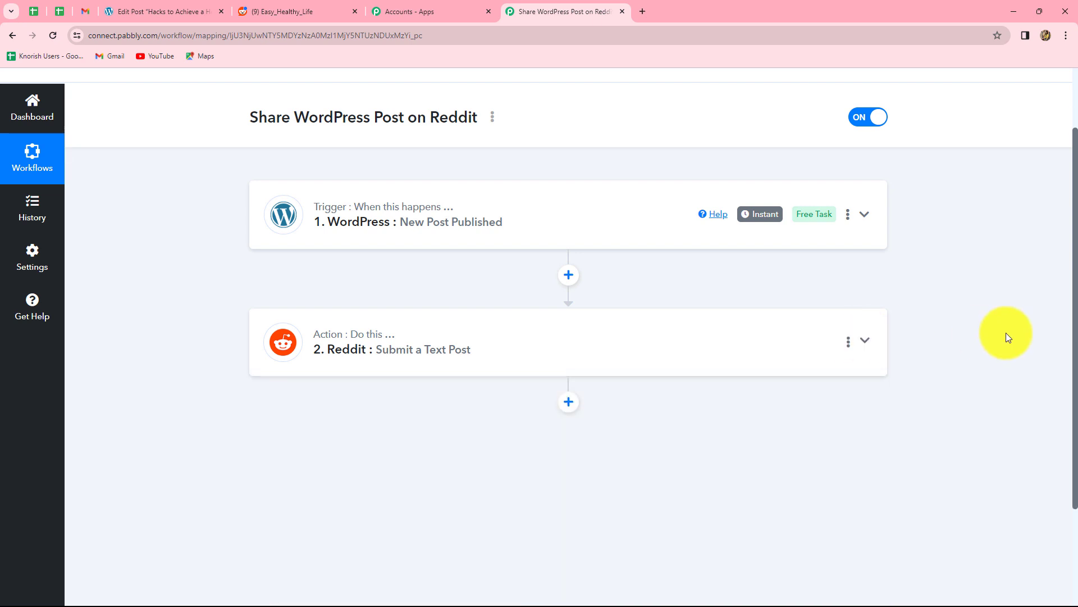